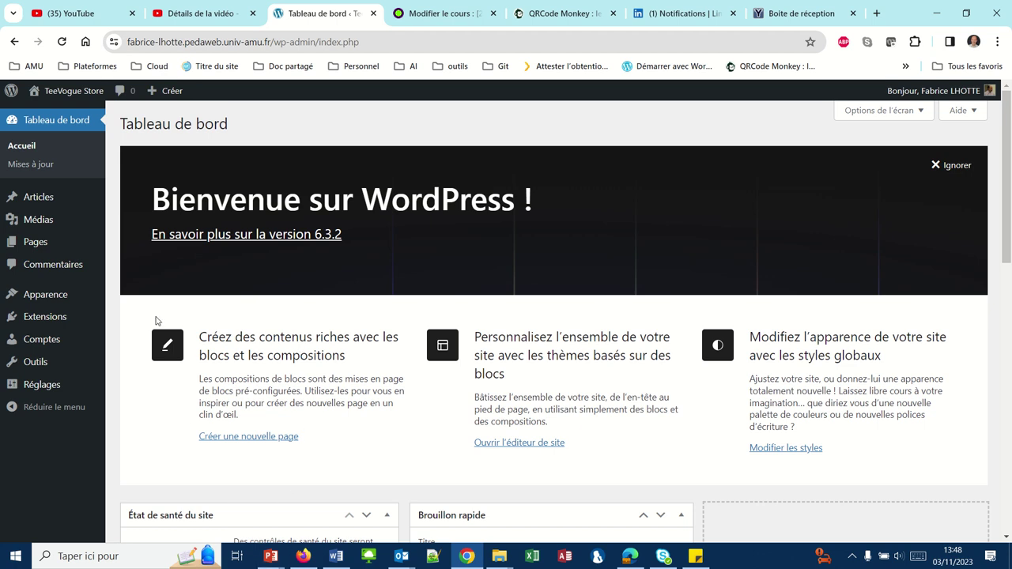
Open the Comptes list, which shows only the administrator account
click(45, 347)
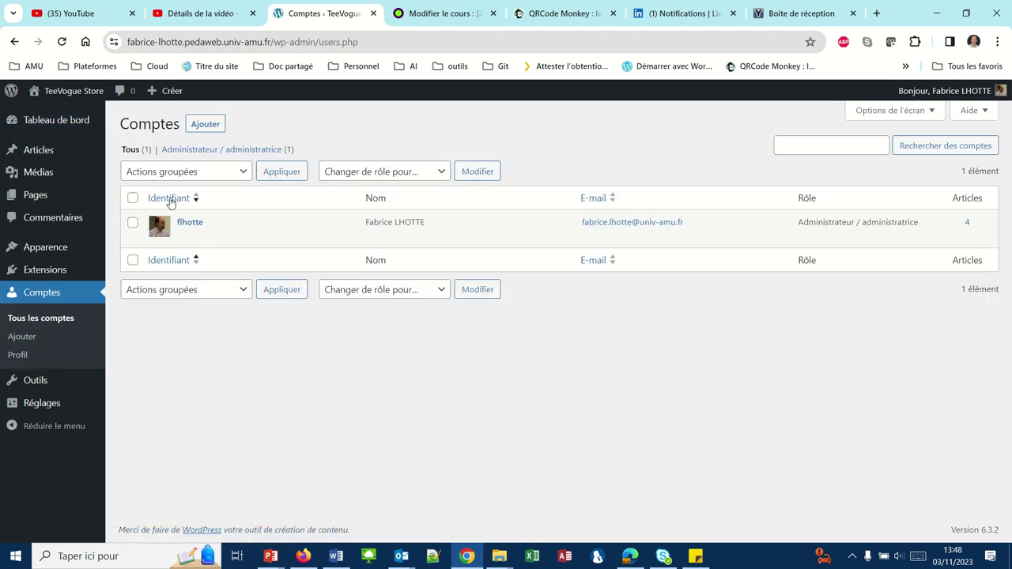
mouse_move(219, 240)
In a new Ajouter un compte form, enter the first name, last name, username and suggested e-mail
click(198, 126)
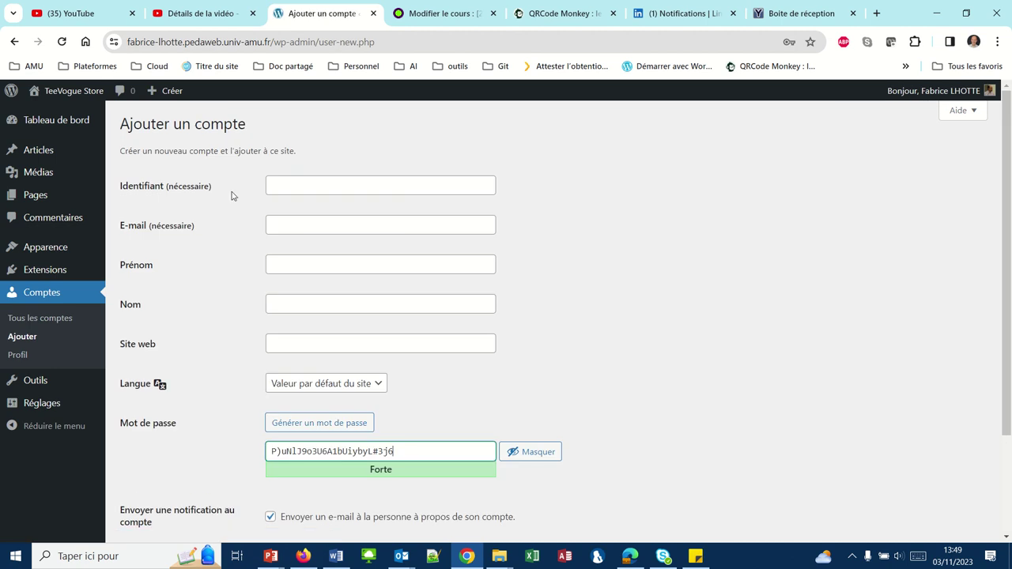
click(275, 186)
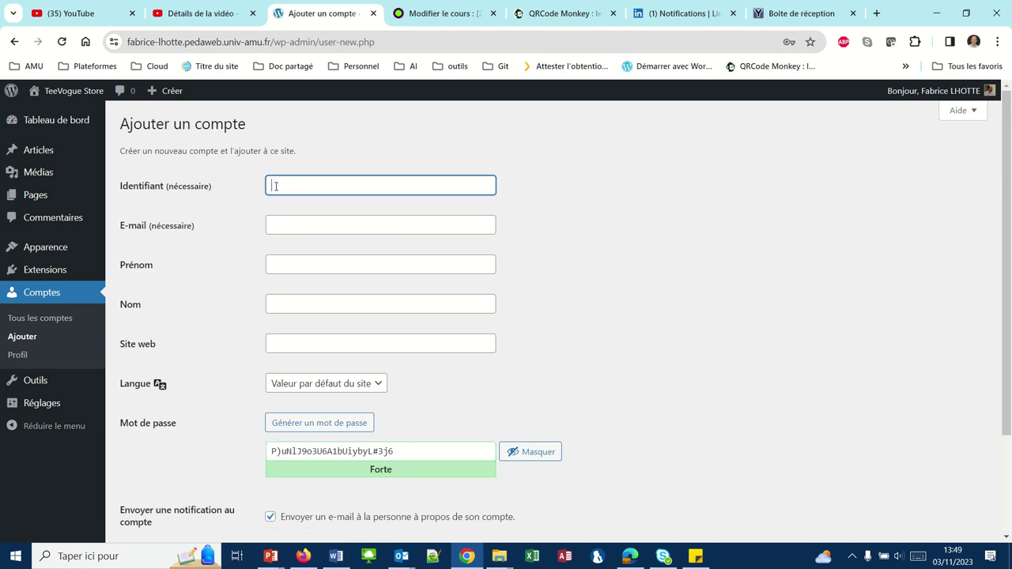
click(274, 262)
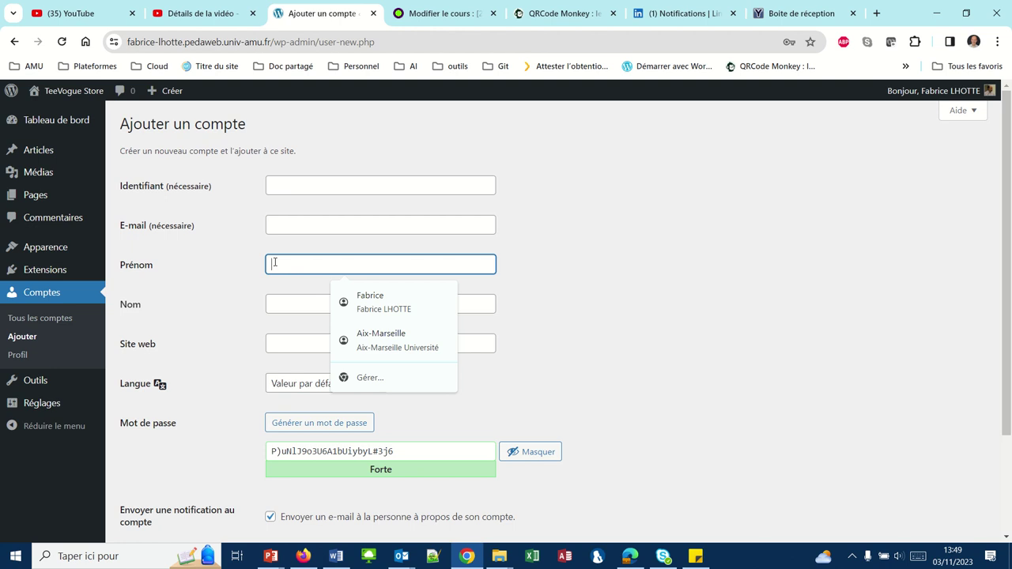
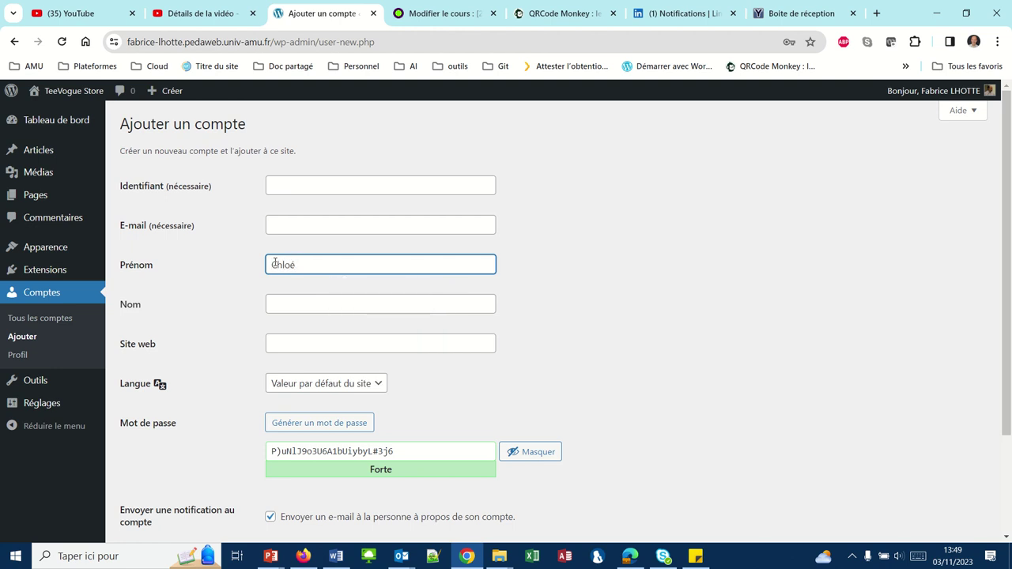
click(278, 311)
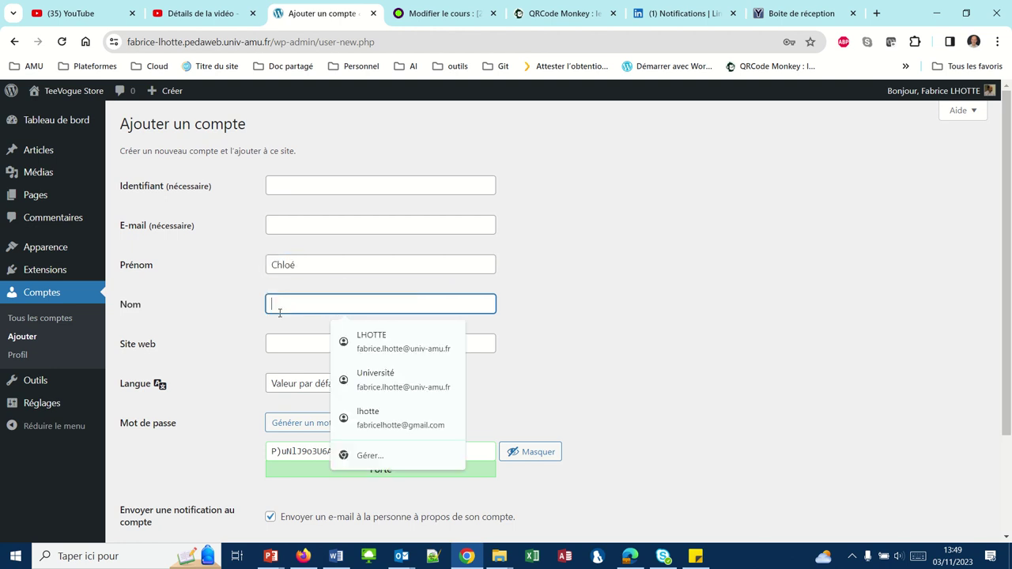
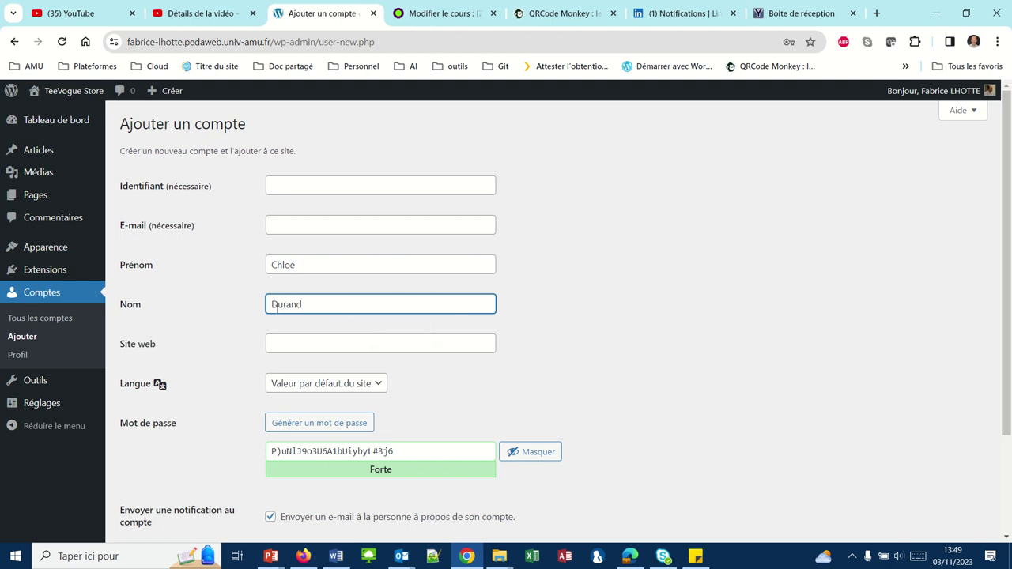
click(284, 187)
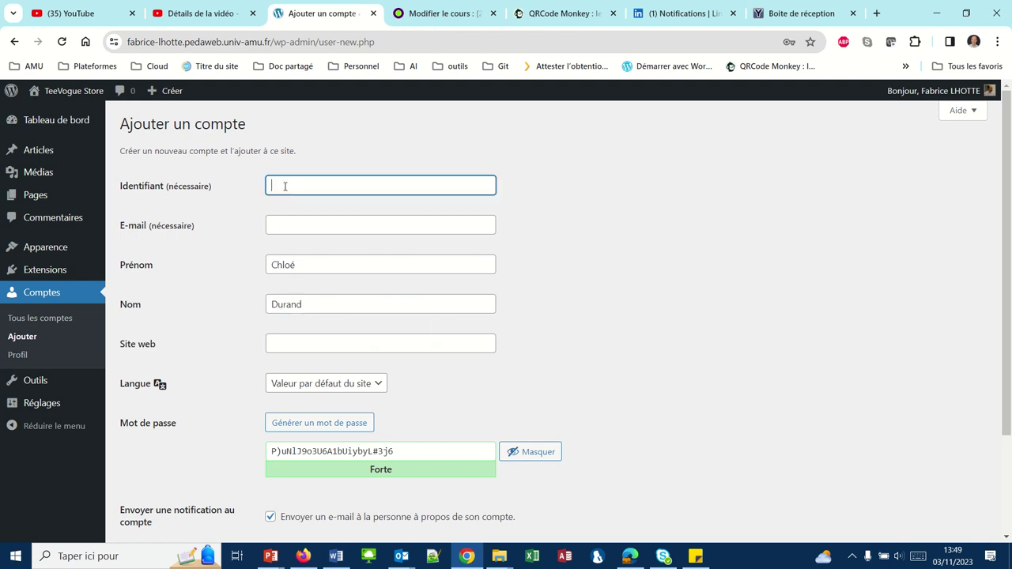
click(296, 225)
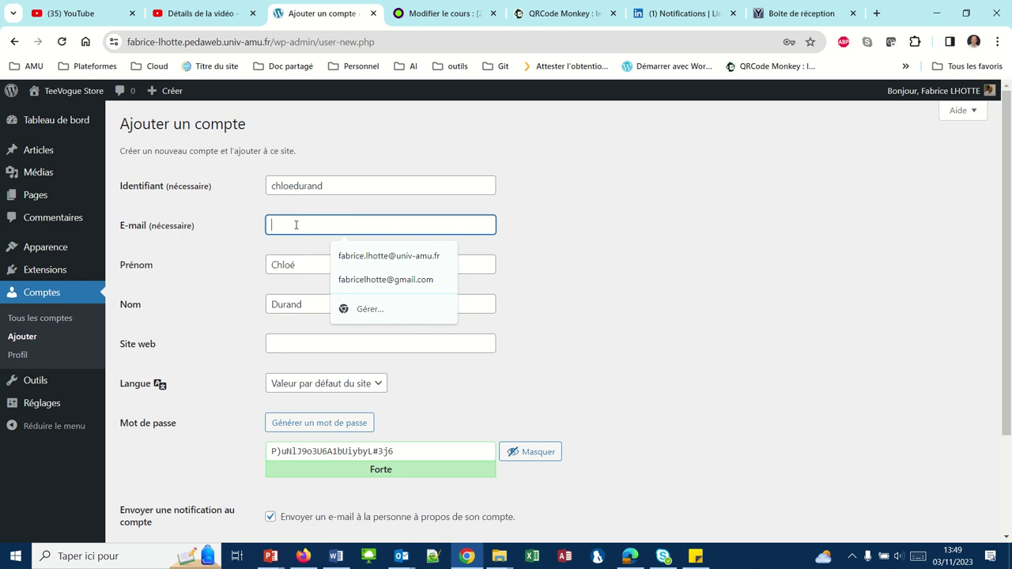
text(chloe)
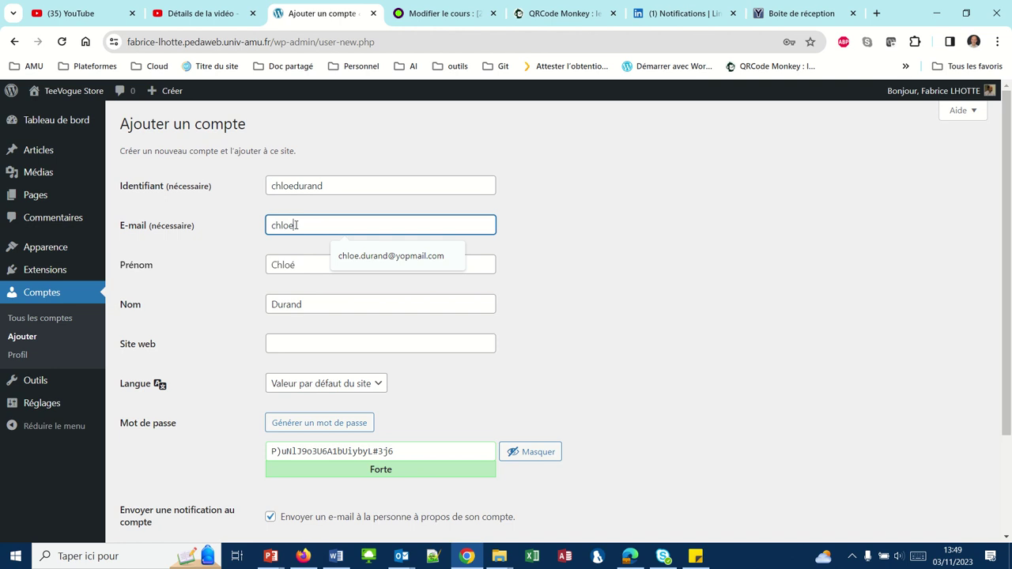
click(338, 265)
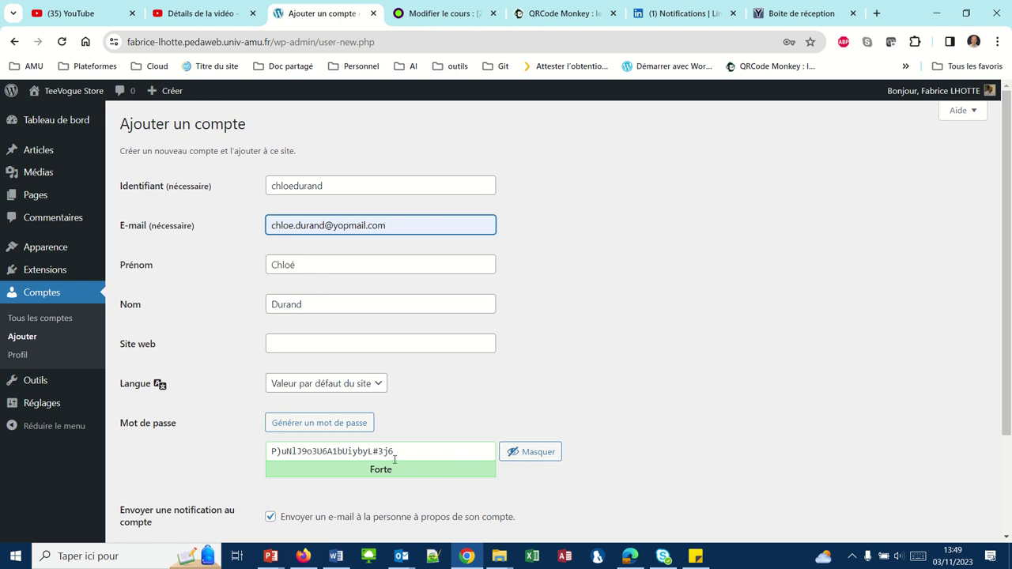
Overwrite the generated password with a short weak one and tick the weak-password confirmation
drag(398, 456, 270, 452)
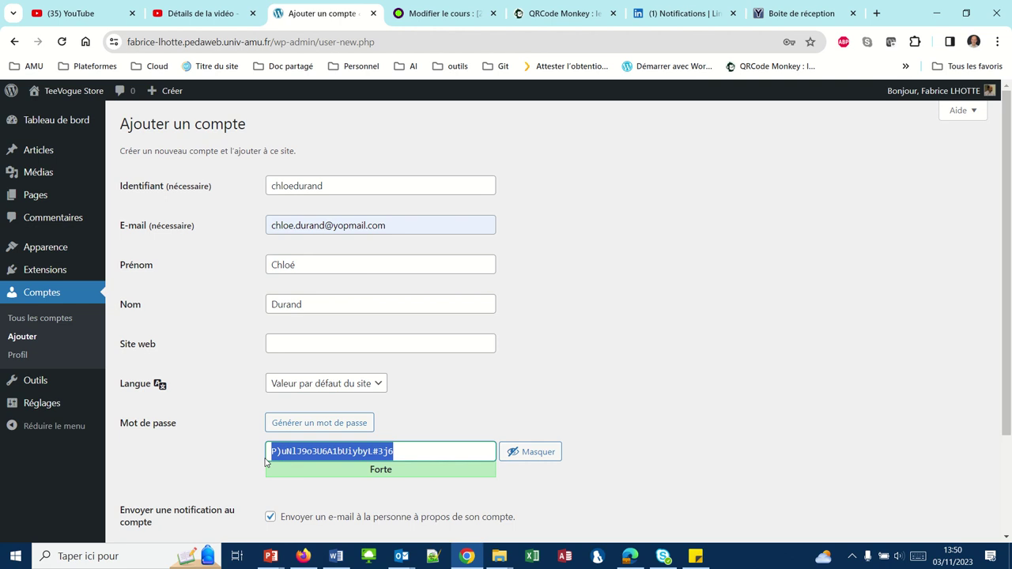
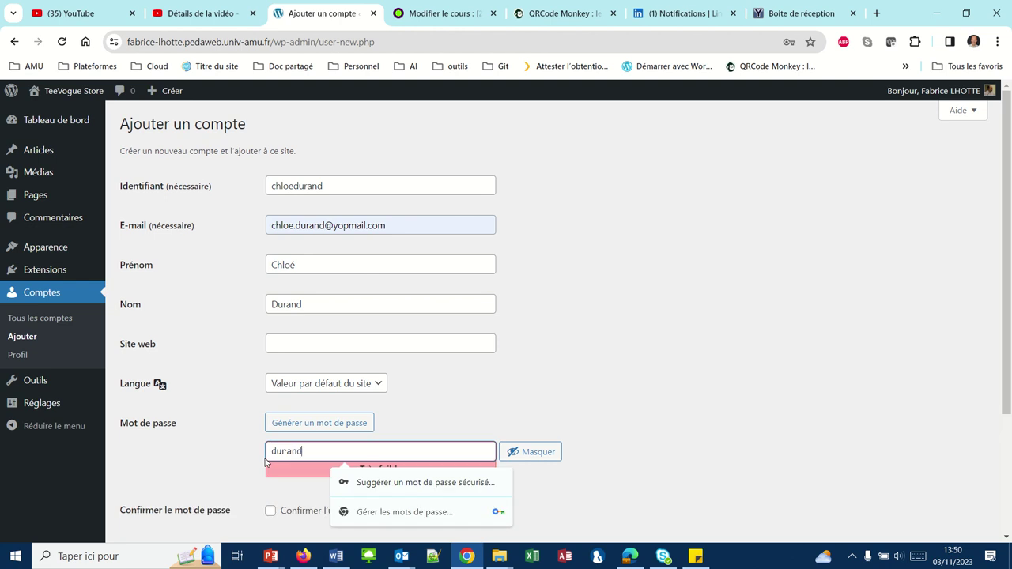
click(251, 460)
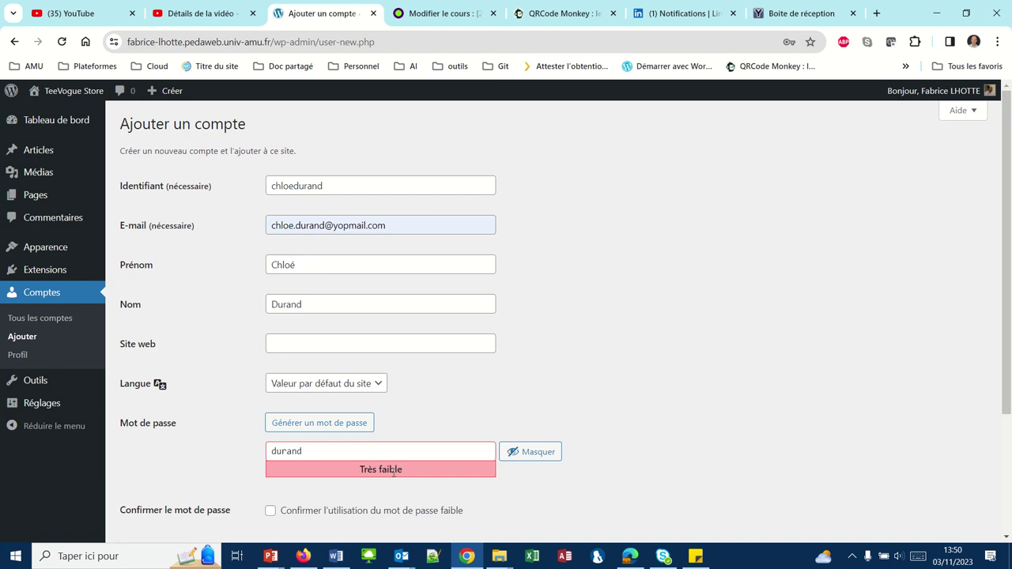
click(270, 512)
scroll(224, 477, down, 2)
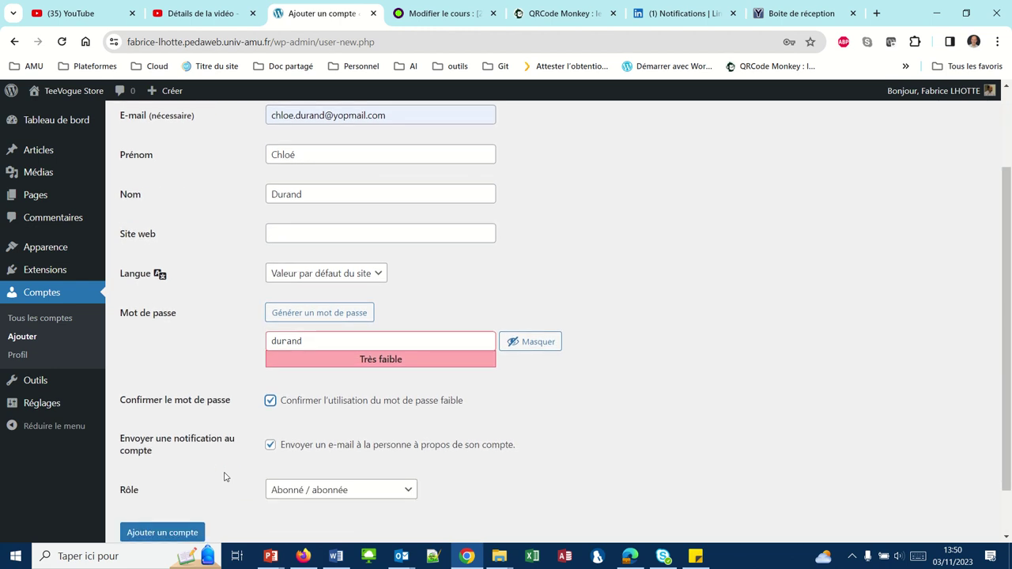
scroll(224, 477, down, 1)
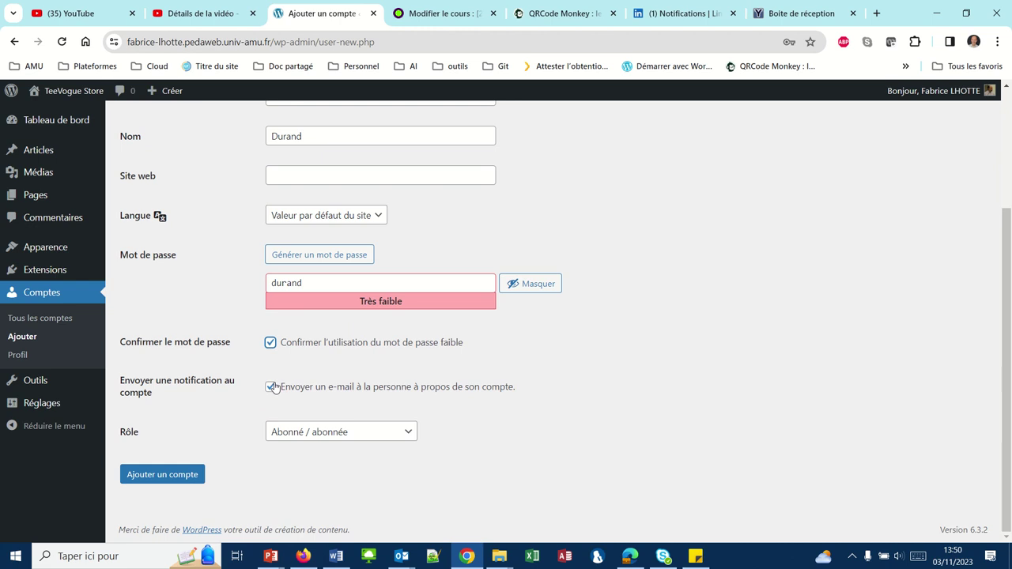
Submit Ajouter un compte, decline saving the password, and open the new user's profile
click(151, 478)
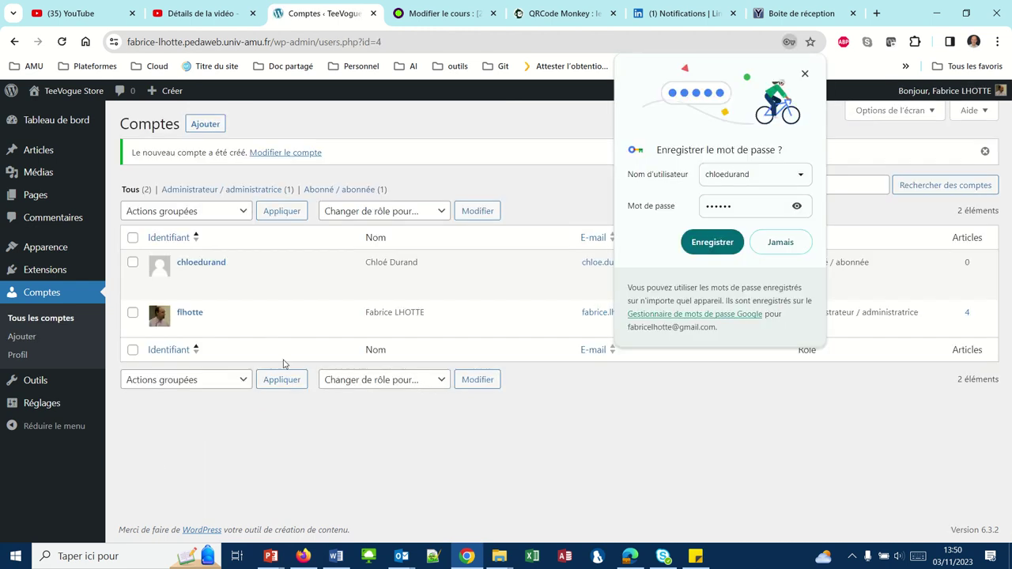
click(805, 74)
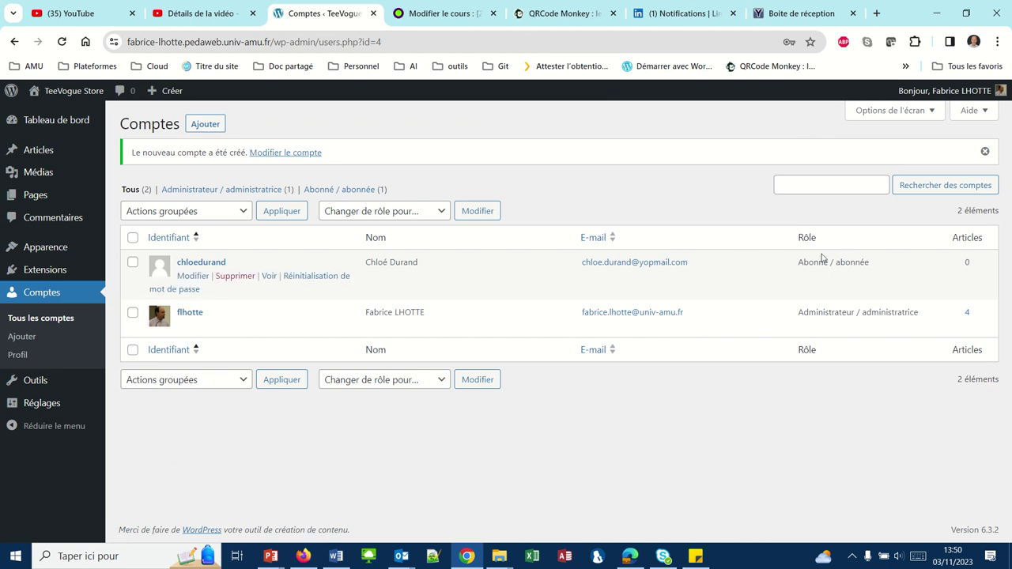
click(188, 263)
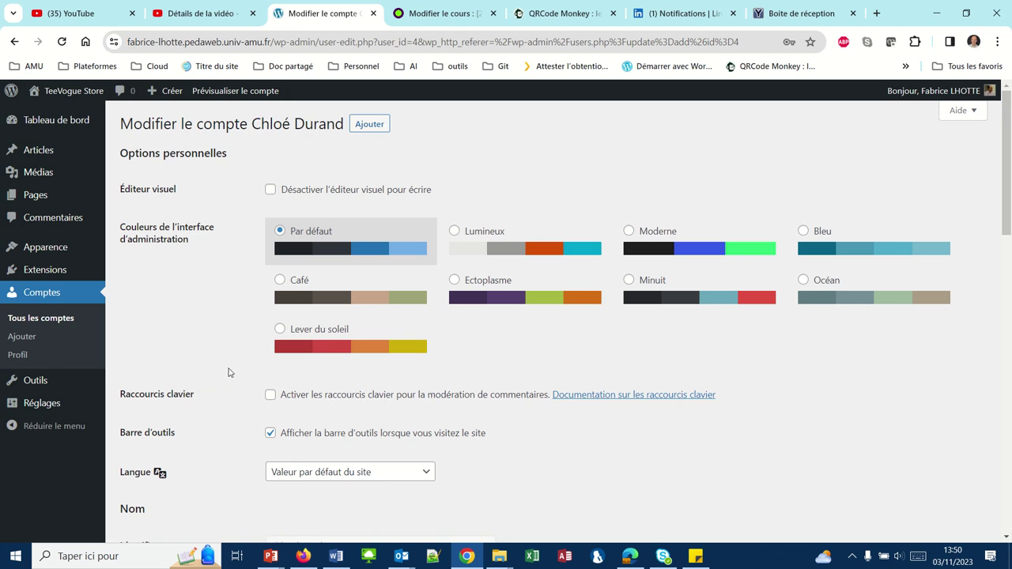
scroll(227, 367, down, 4)
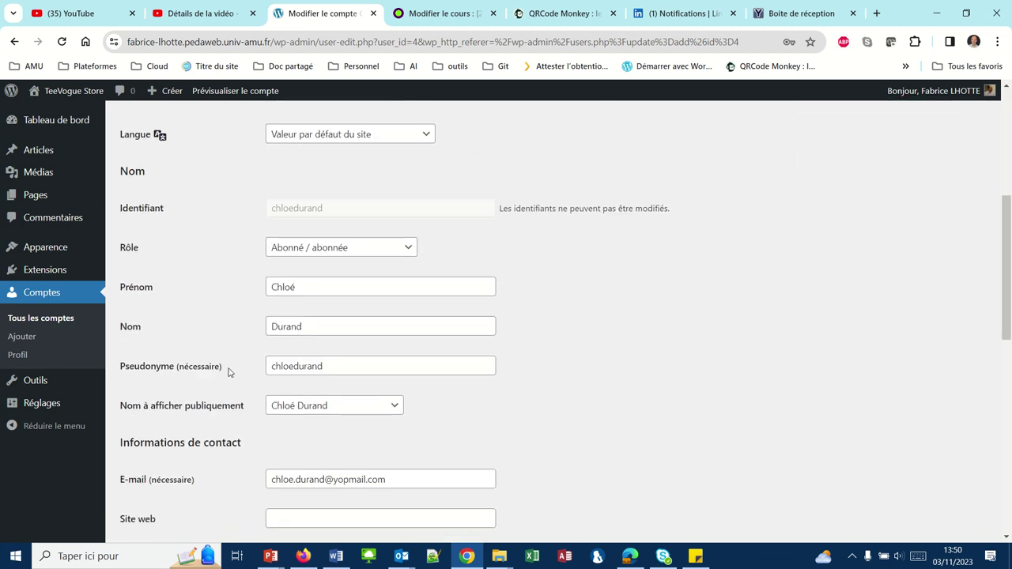
scroll(229, 372, down, 2)
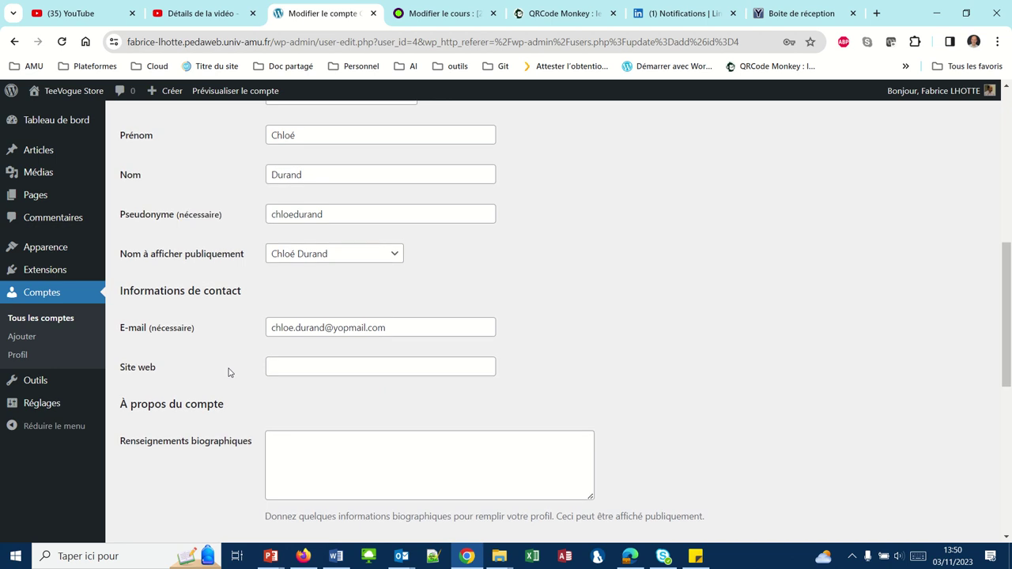
scroll(229, 373, up, 1)
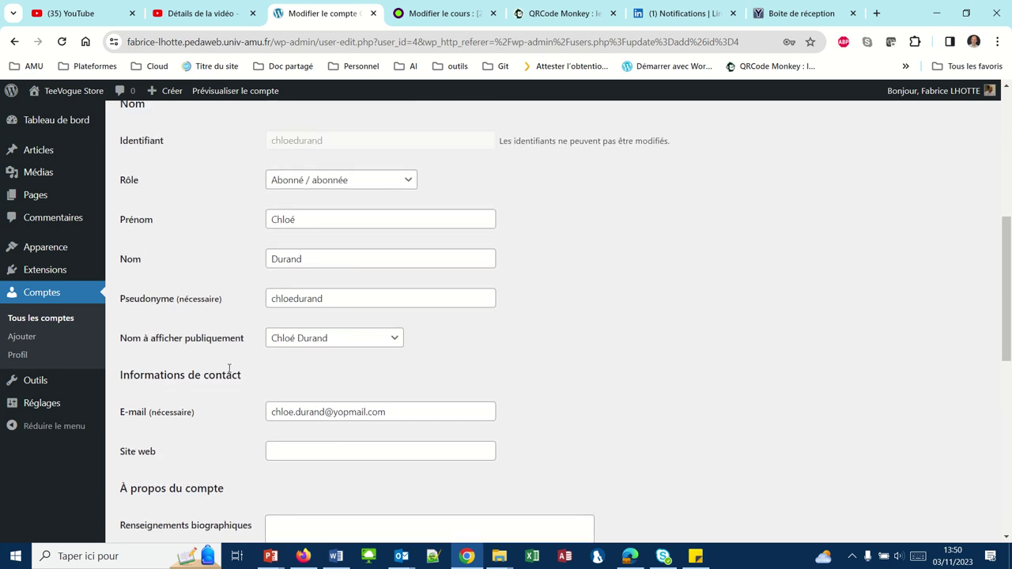
scroll(233, 270, up, 2)
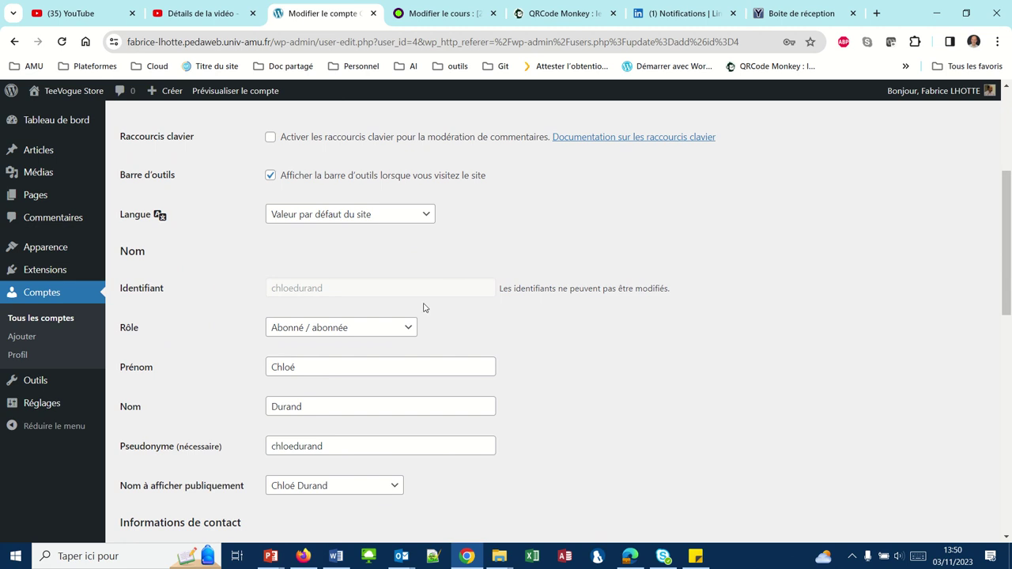
Expand the Rôle dropdown on the Modifier le compte page
click(408, 331)
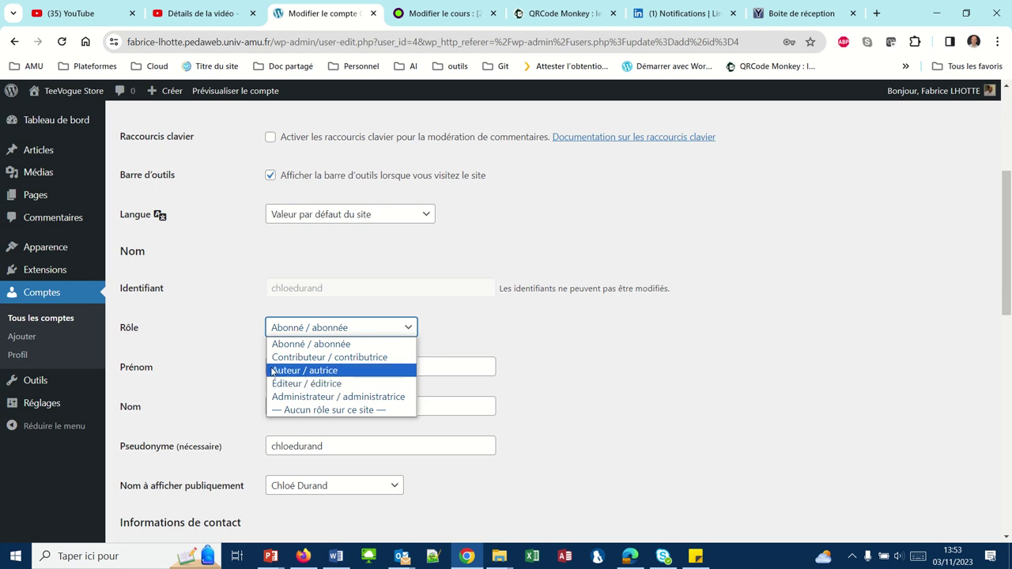
Keep the role as Abonné / abonnée, closing the dropdown
click(275, 350)
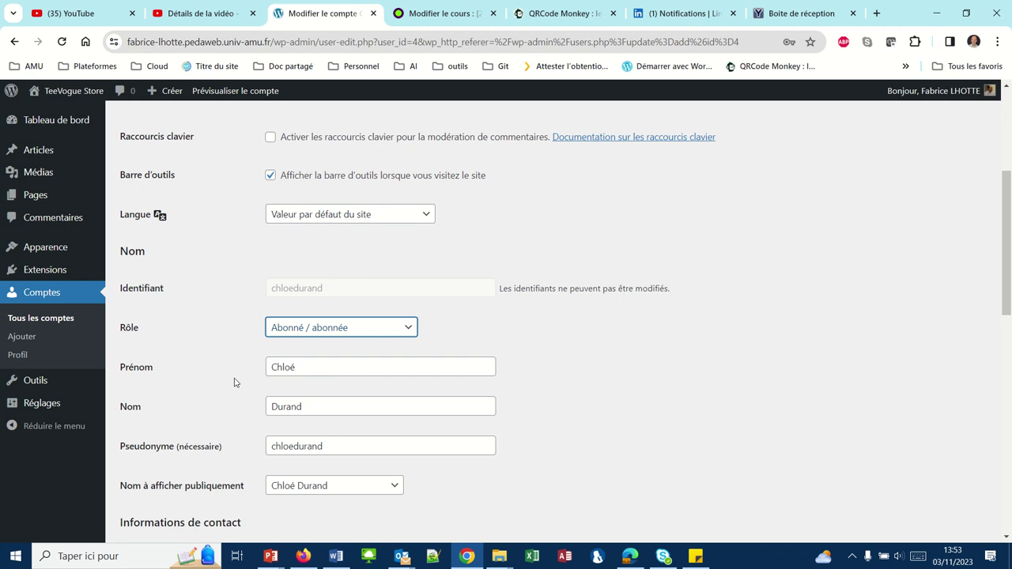
Start another account from Comptes, entering the first name, last name, username and e-mail address
click(57, 299)
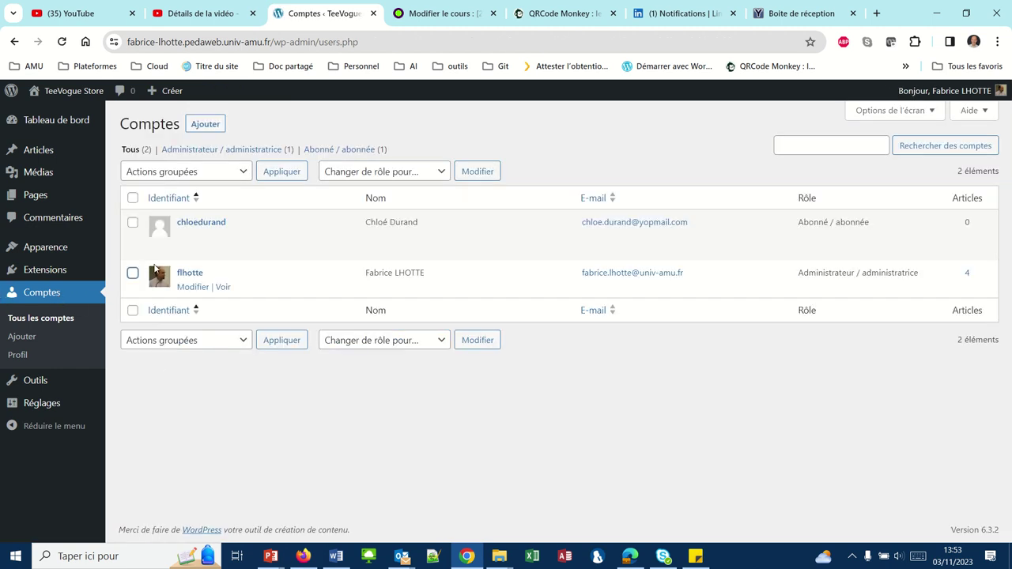
click(205, 125)
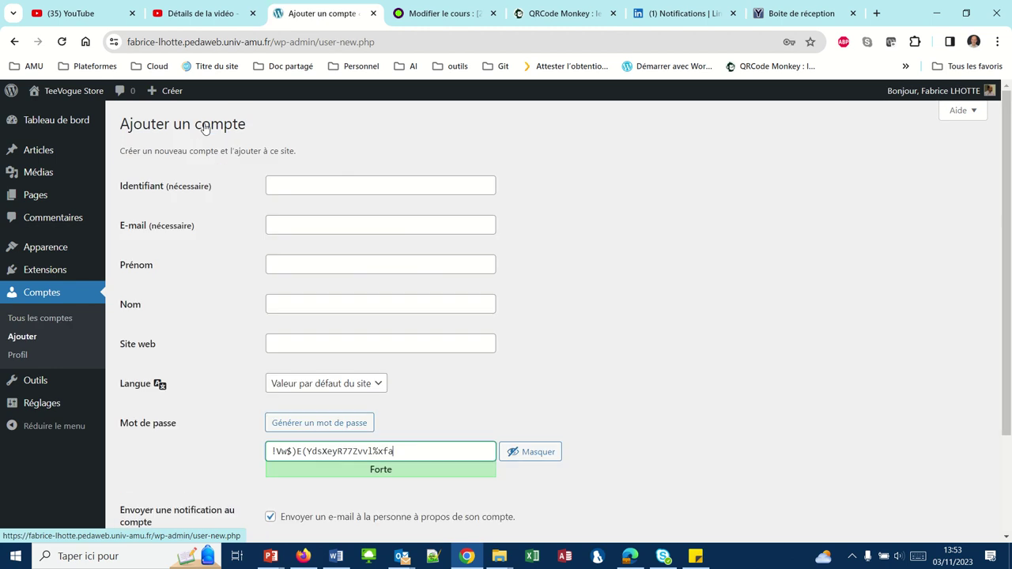
click(292, 188)
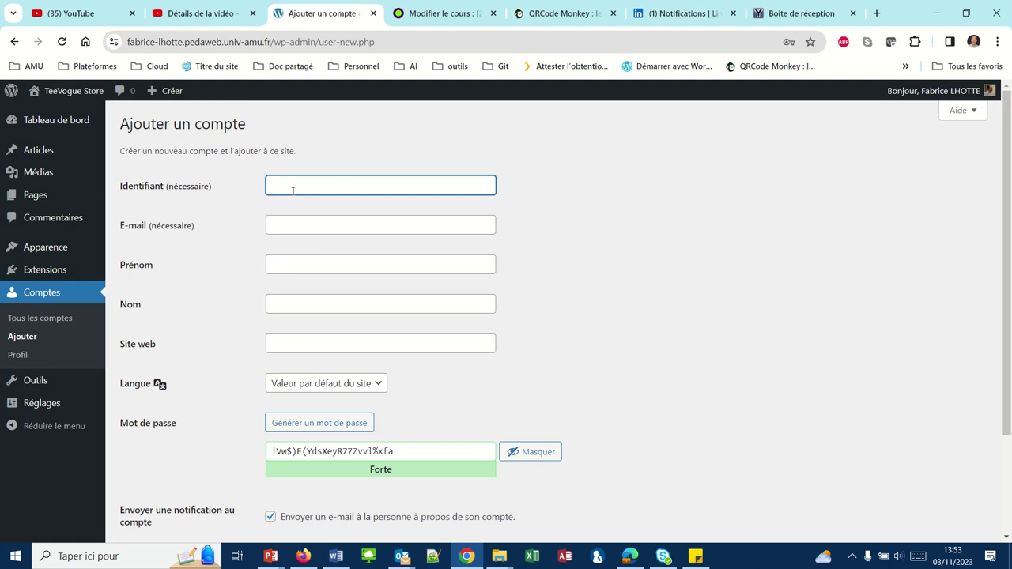
click(273, 266)
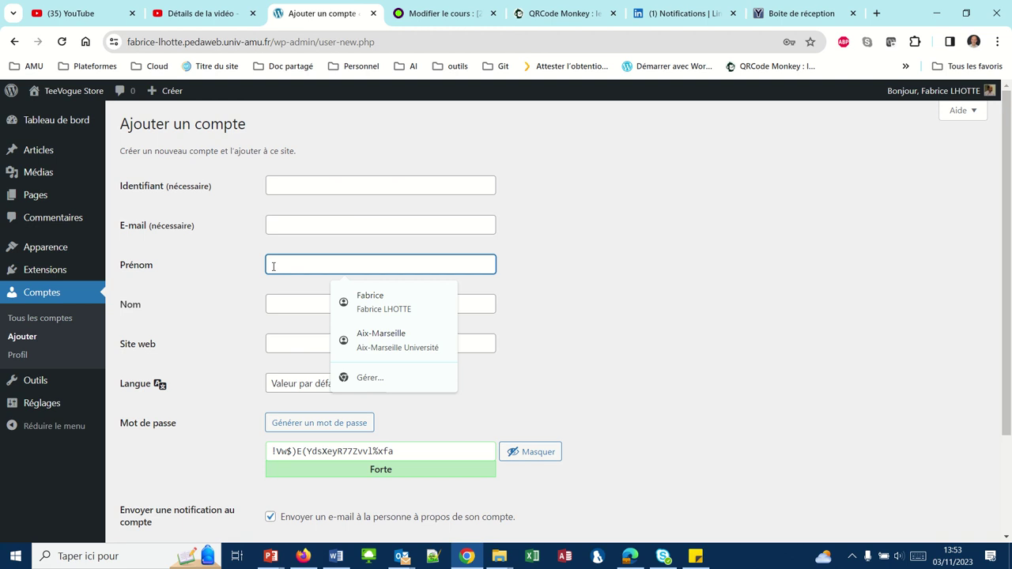
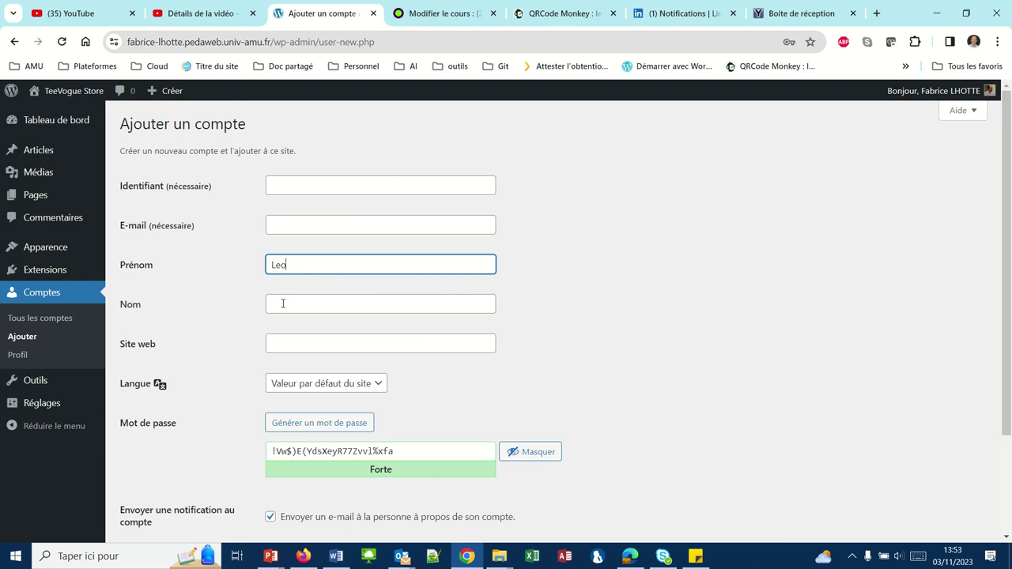
click(283, 303)
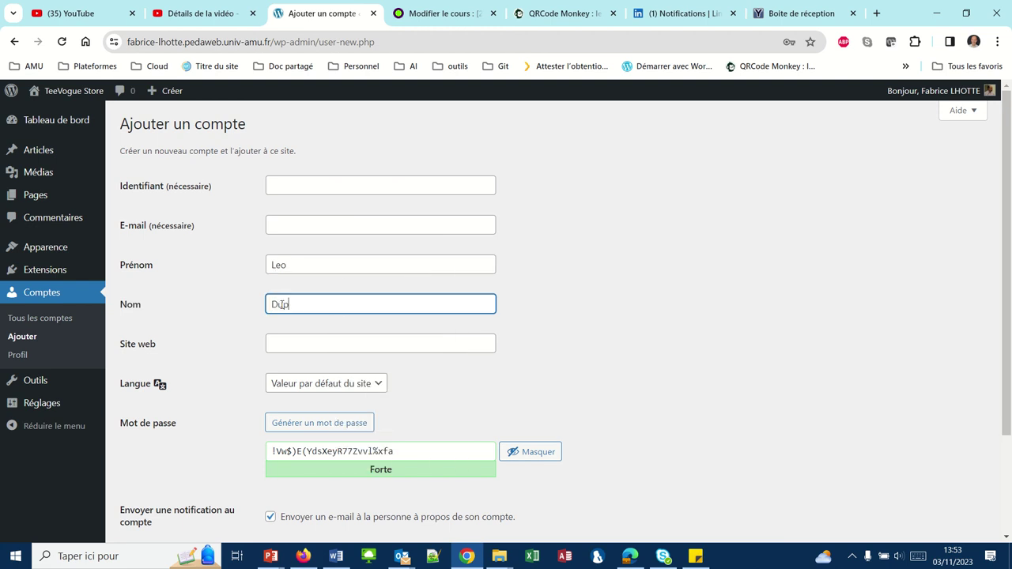
click(290, 189)
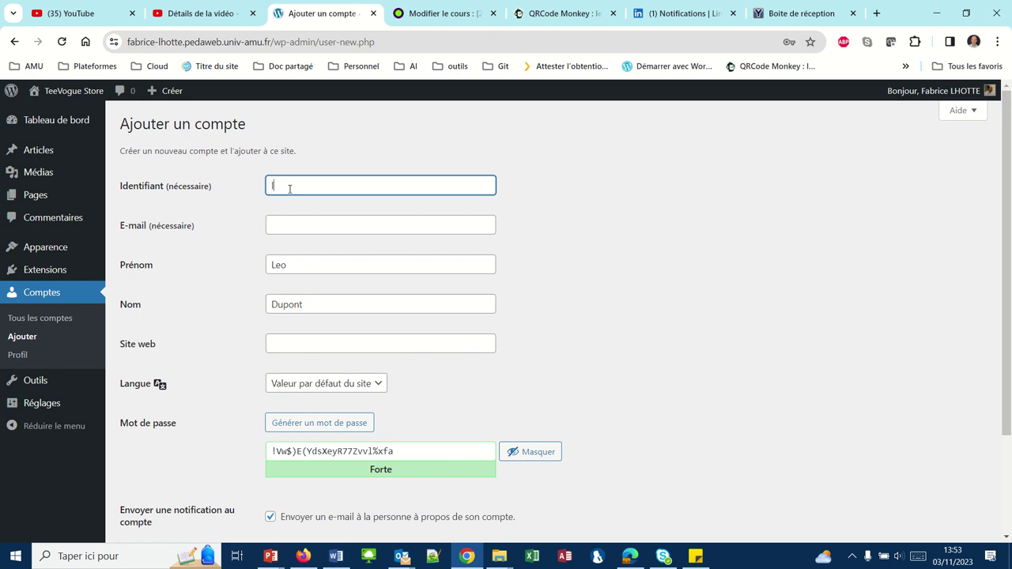
click(287, 222)
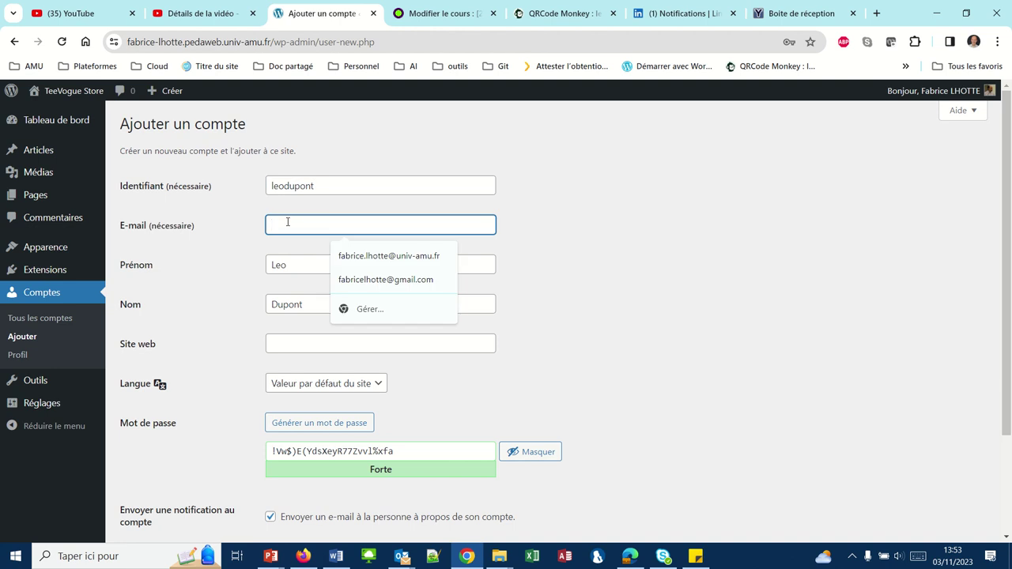
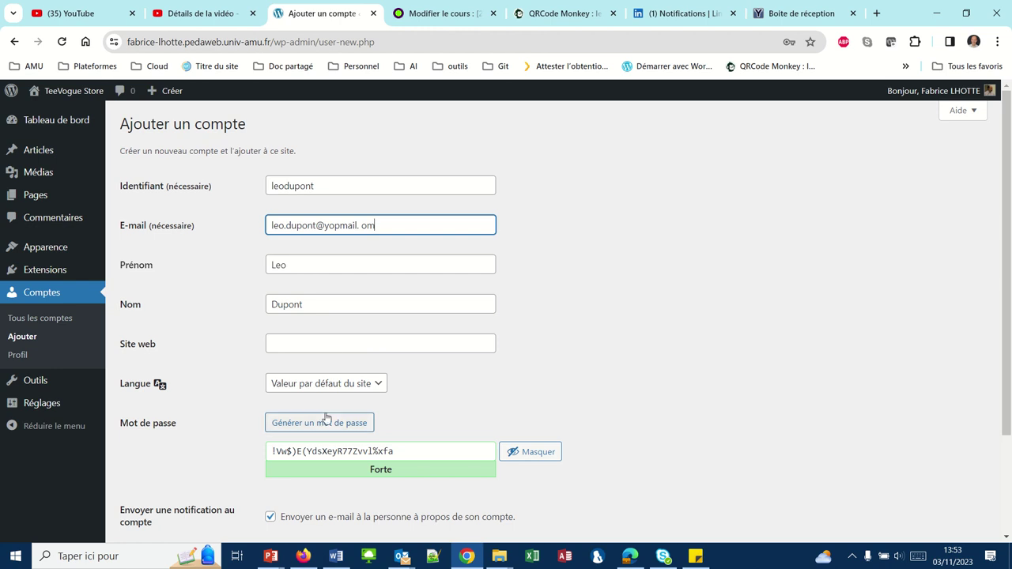
Give it a weak confirmed password and the Éditeur role, then submit it
scroll(327, 418, down, 1)
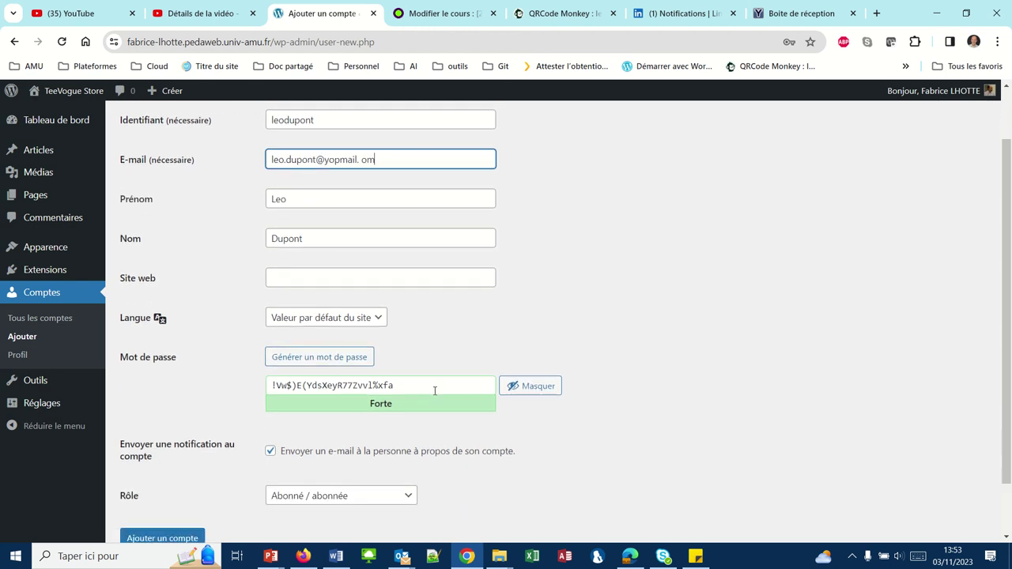
drag(434, 389, 195, 395)
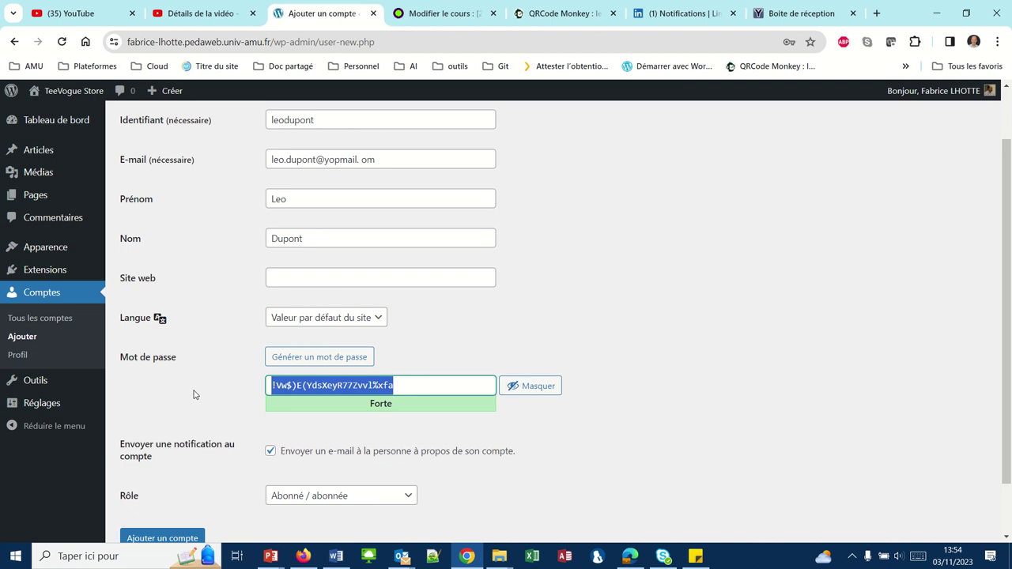
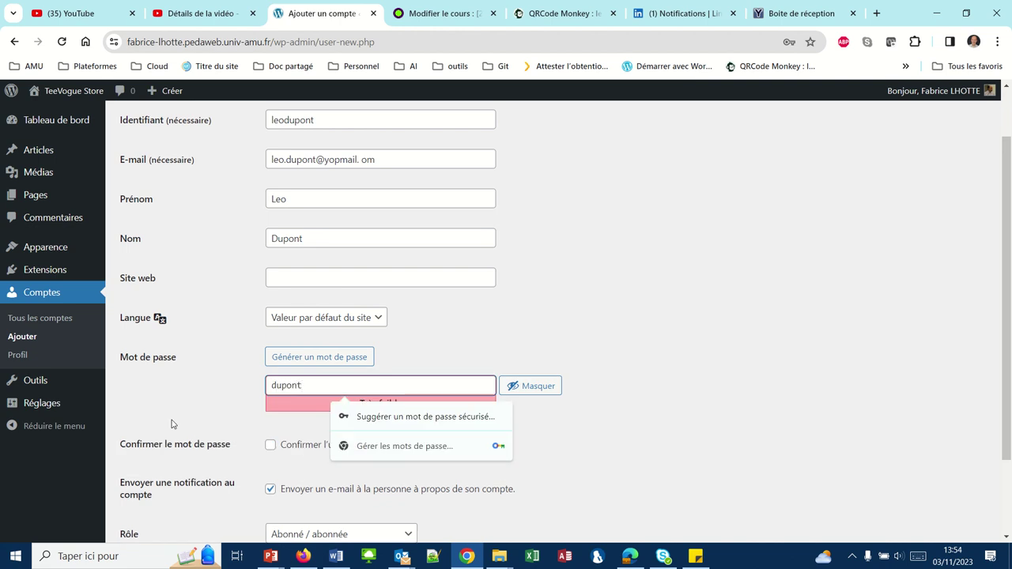
click(271, 446)
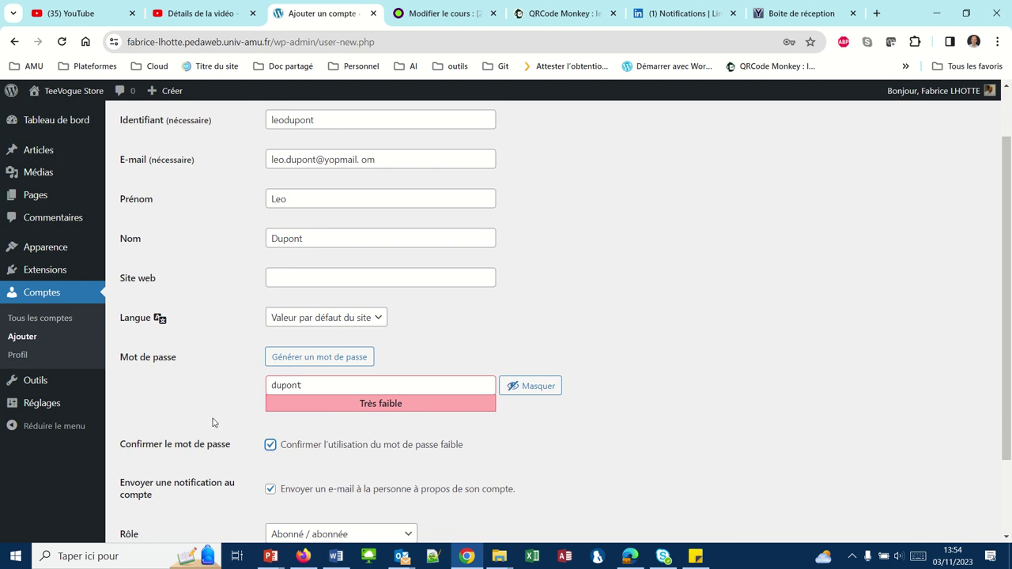
scroll(213, 421, down, 2)
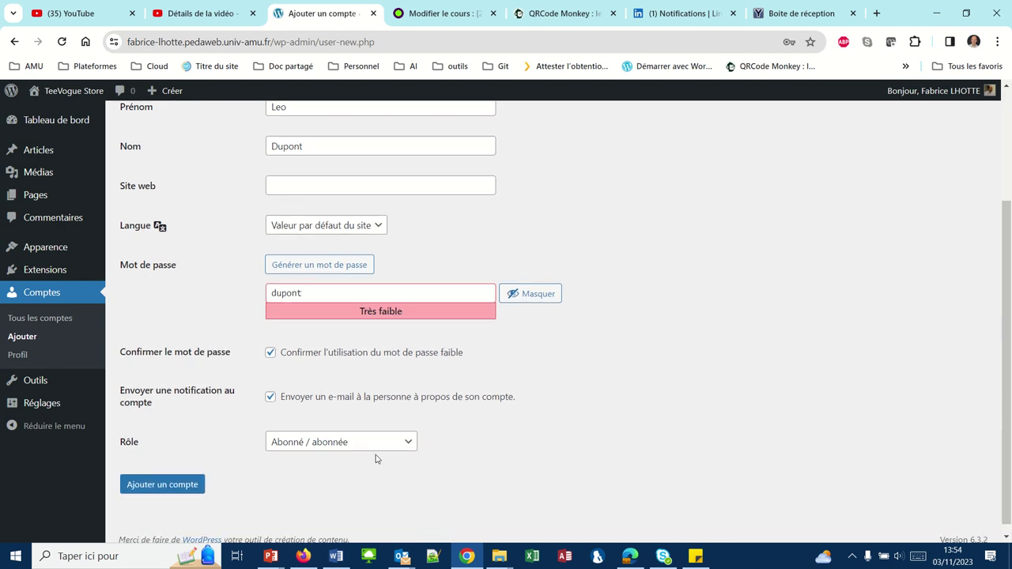
click(410, 443)
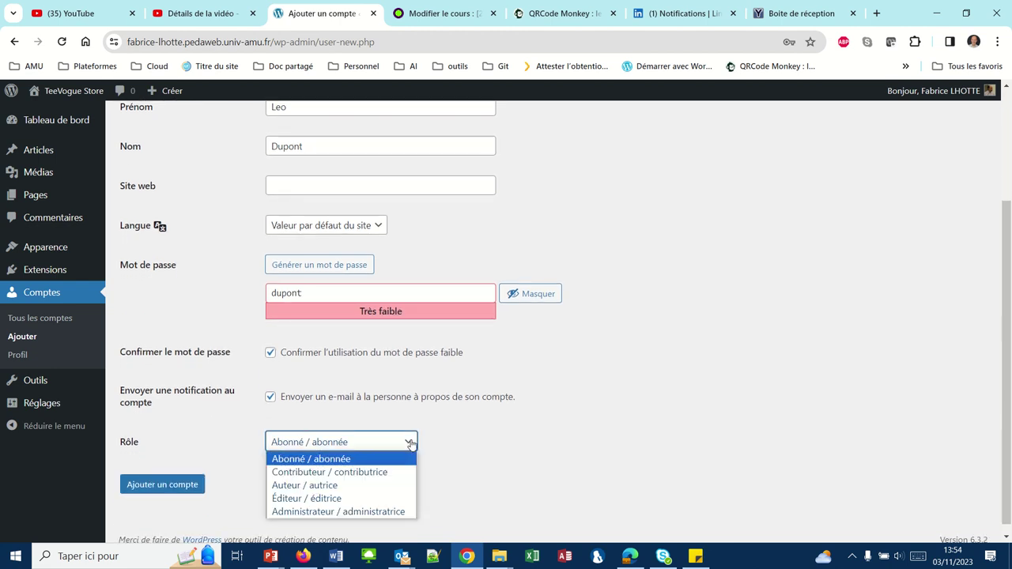
click(320, 499)
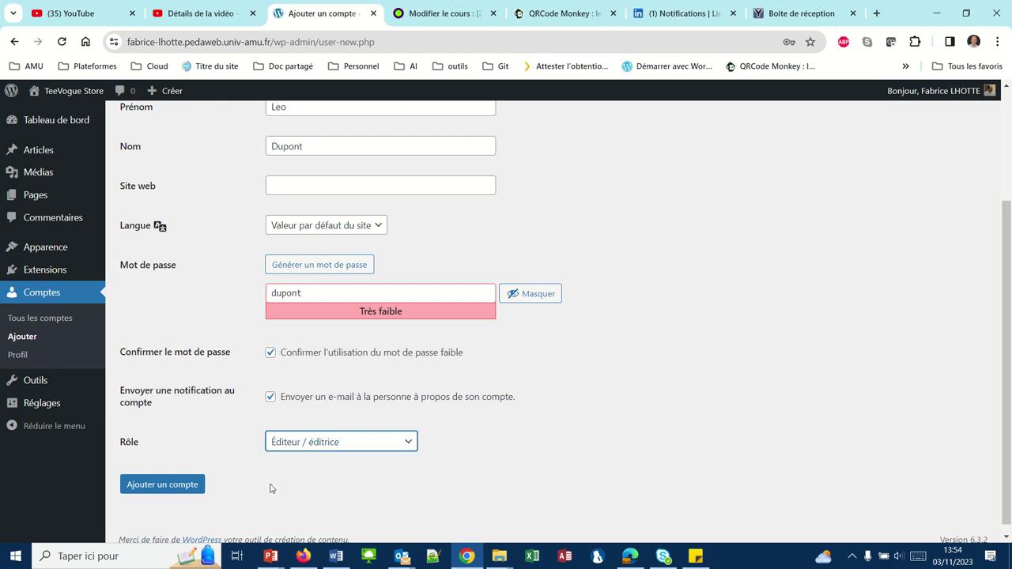
click(187, 484)
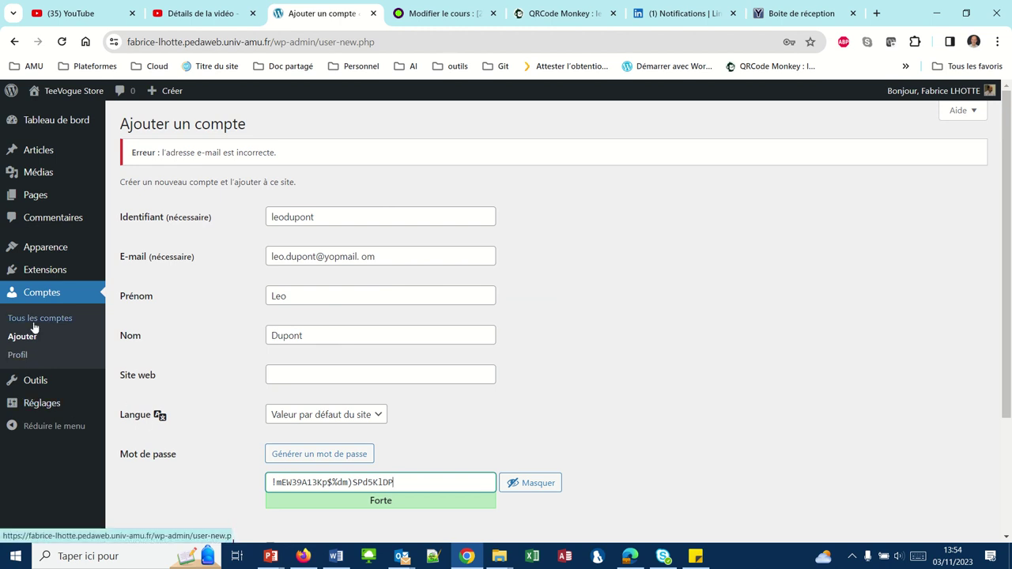
Reopen a new account form and refill username, suggested e-mail, first name Léo and last name
click(39, 295)
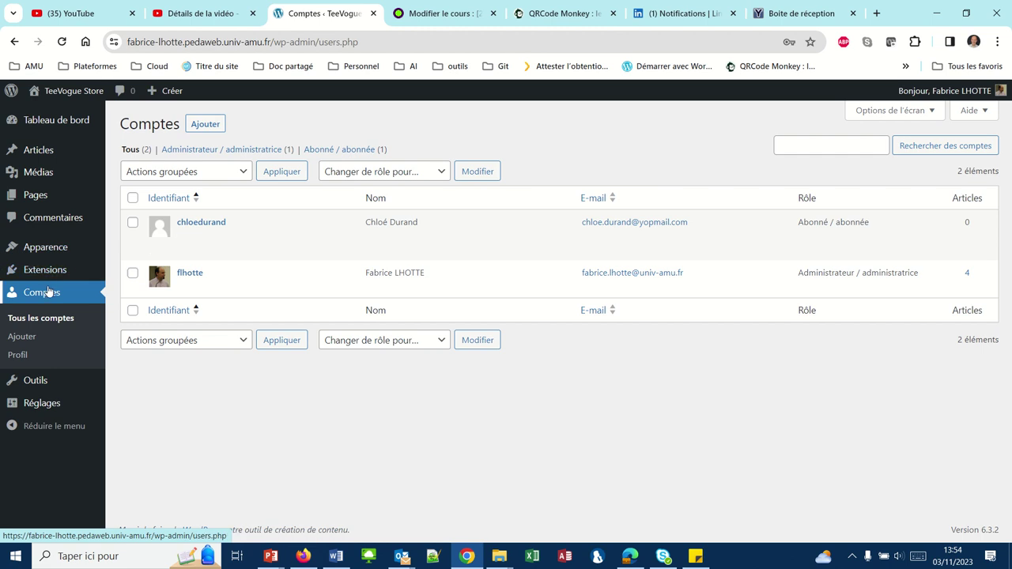
click(200, 129)
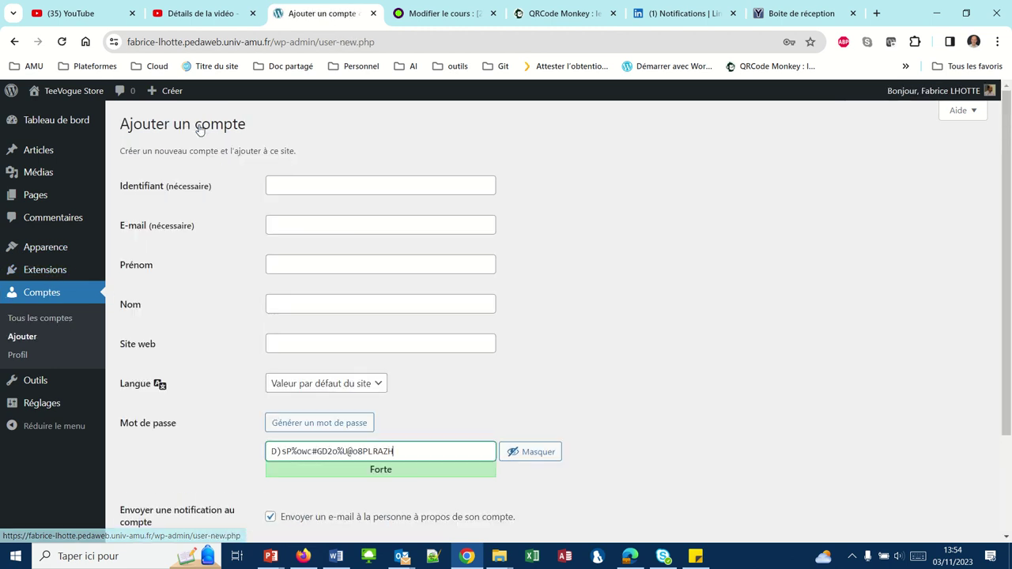
click(278, 184)
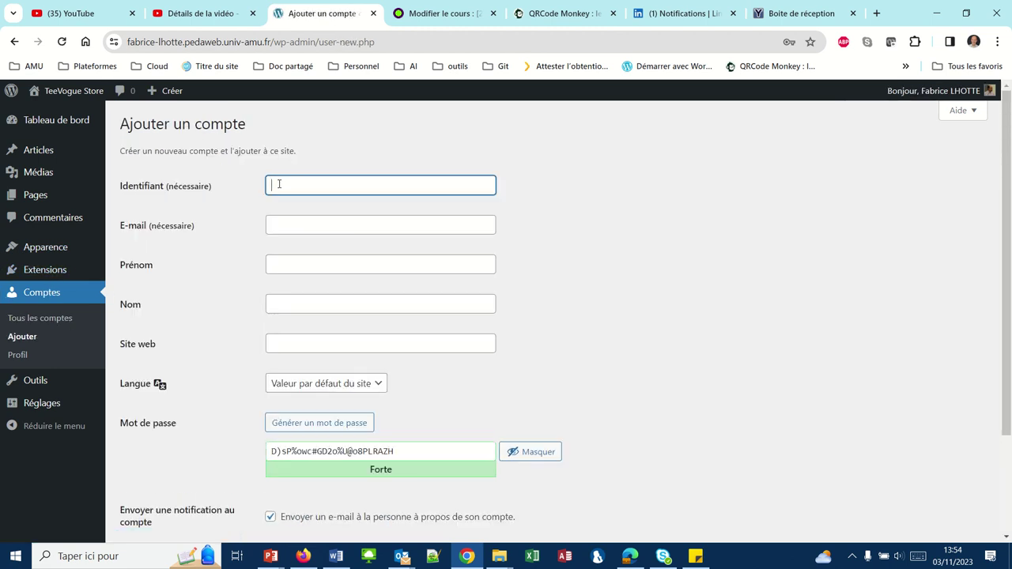
key(Tab)
text(leo)
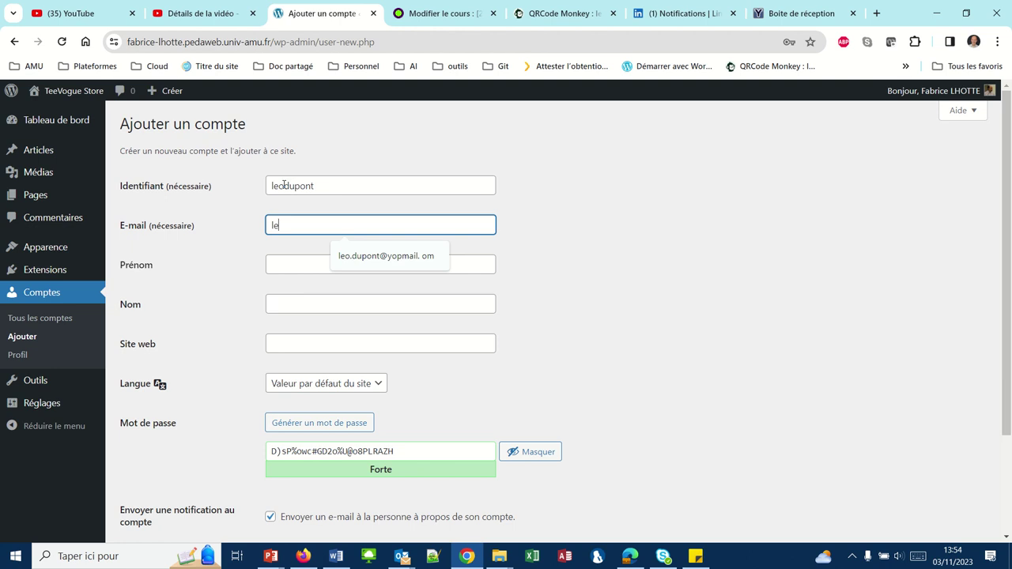
click(371, 266)
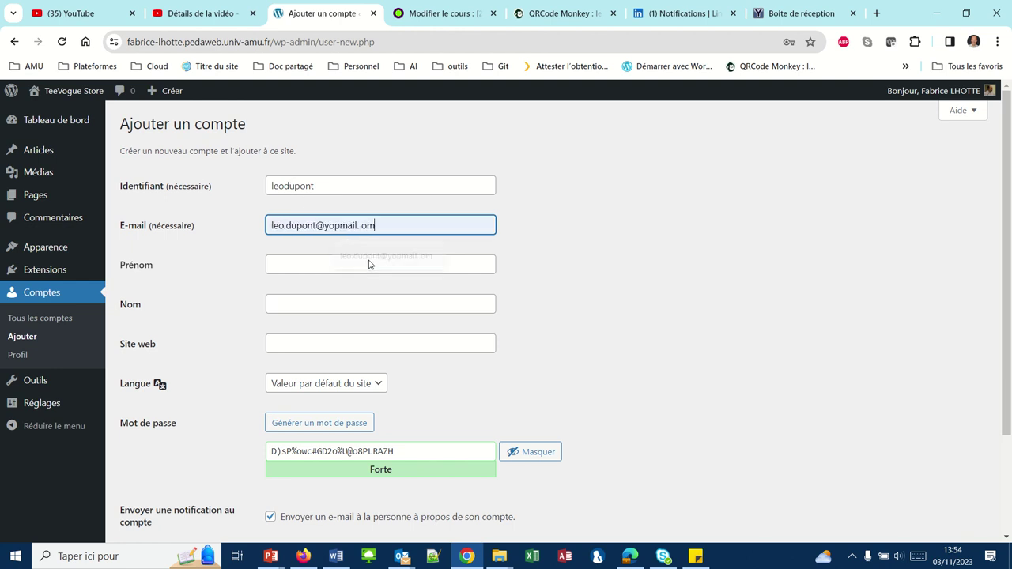
click(355, 265)
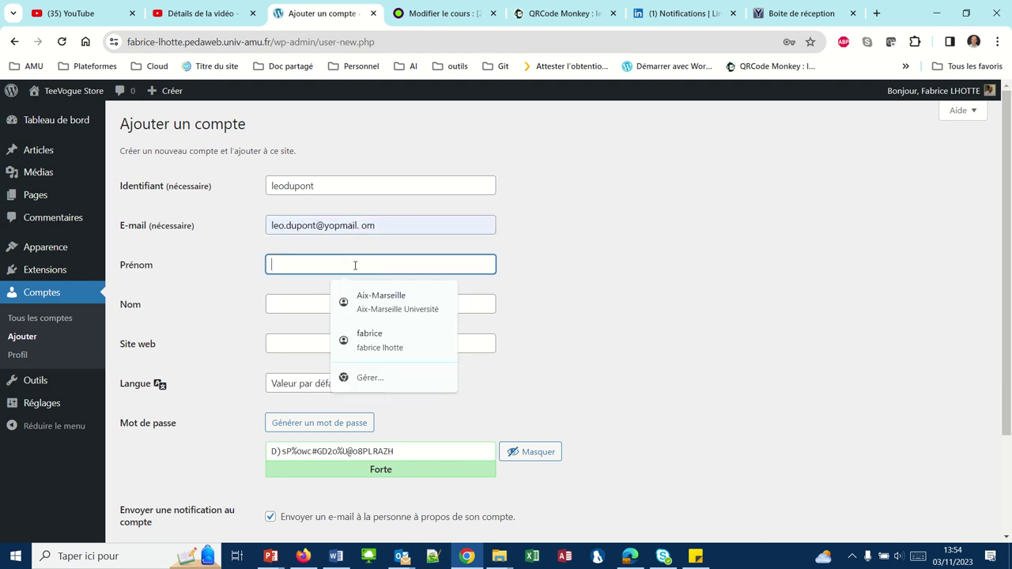
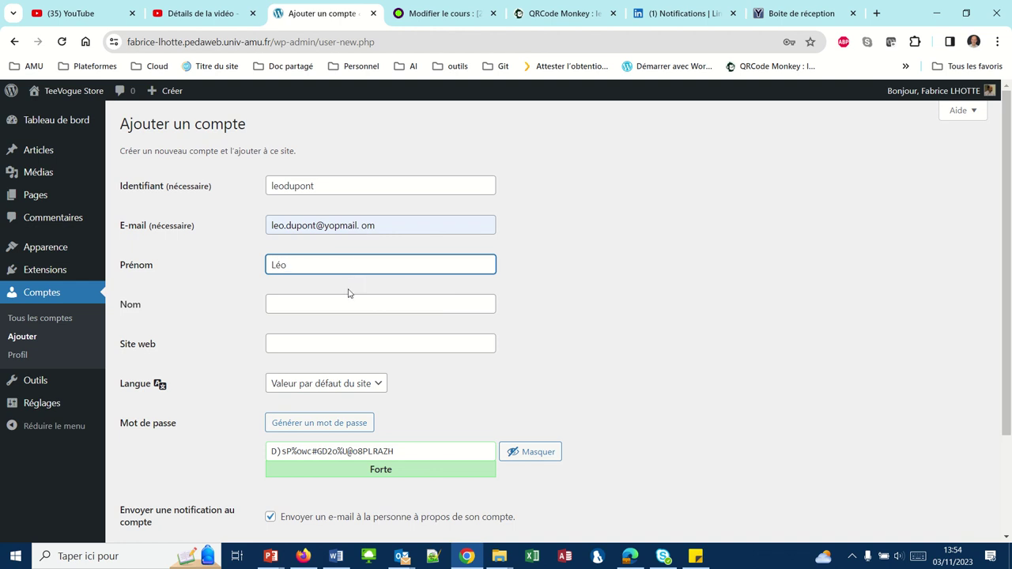
click(345, 303)
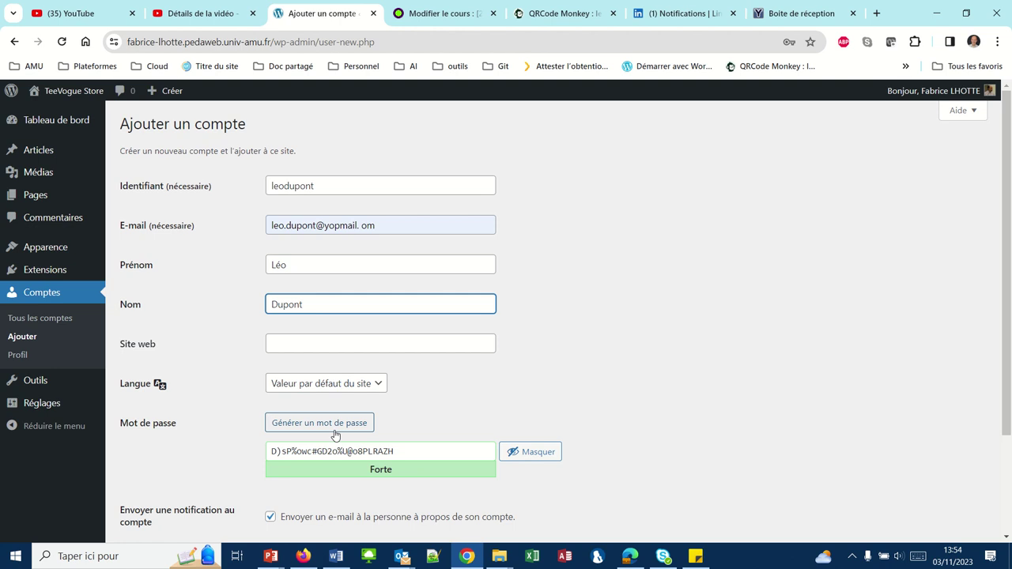
Set a weak confirmed password, choose the Éditeur role, and submit the account again
drag(405, 454, 183, 440)
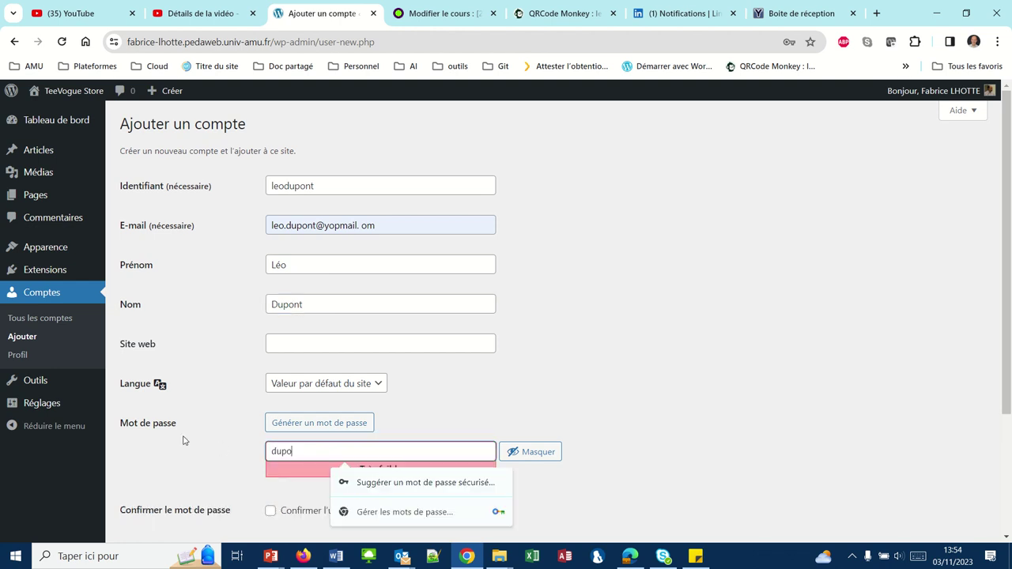
click(117, 446)
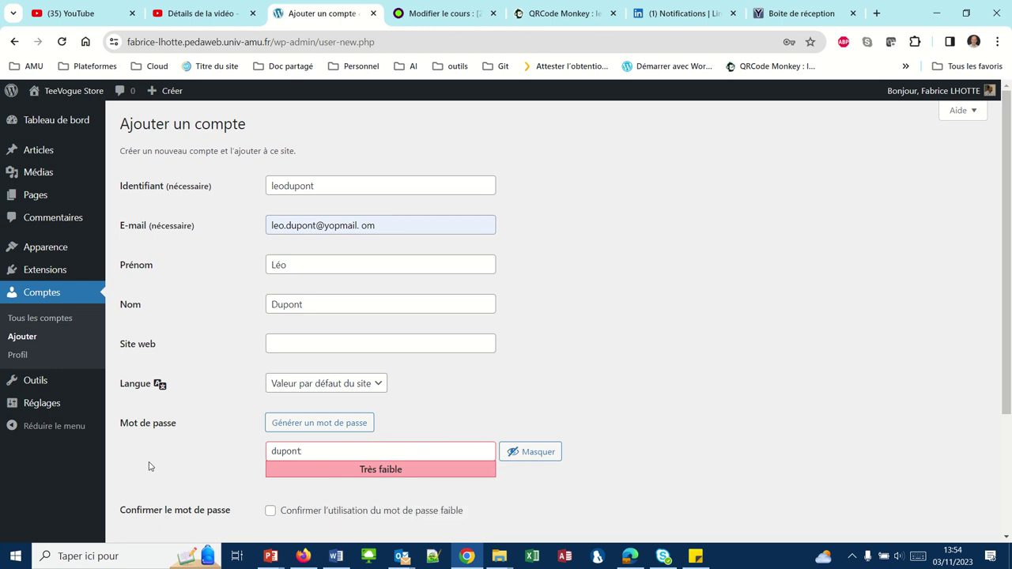
click(270, 516)
scroll(219, 488, down, 3)
scroll(219, 490, down, 1)
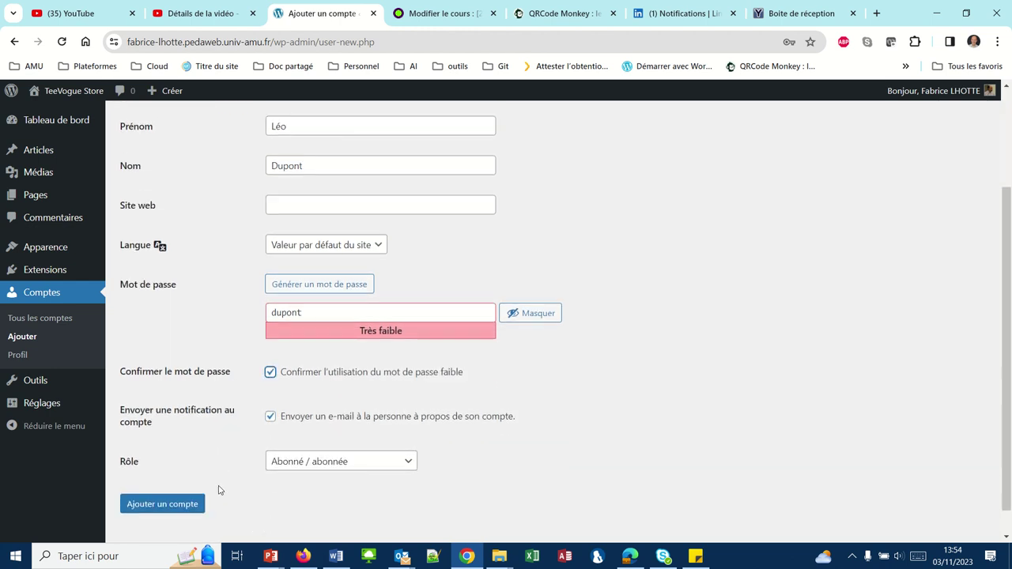
click(407, 465)
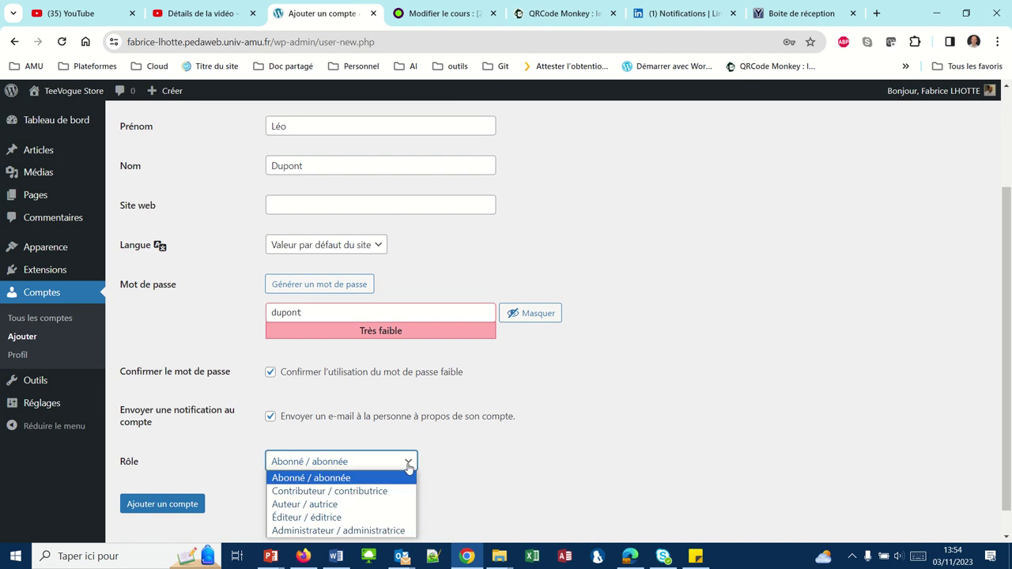
click(388, 518)
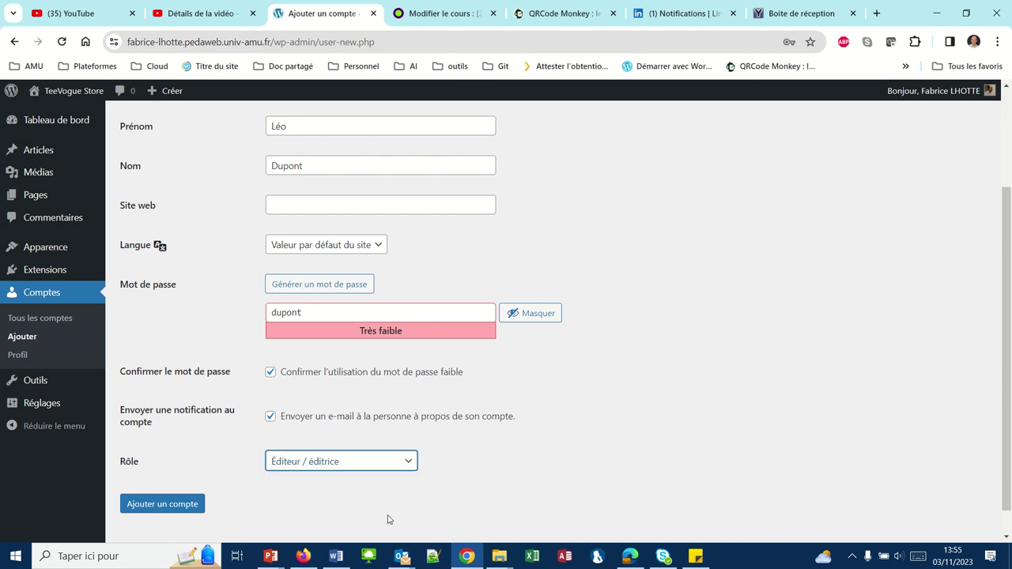
click(175, 510)
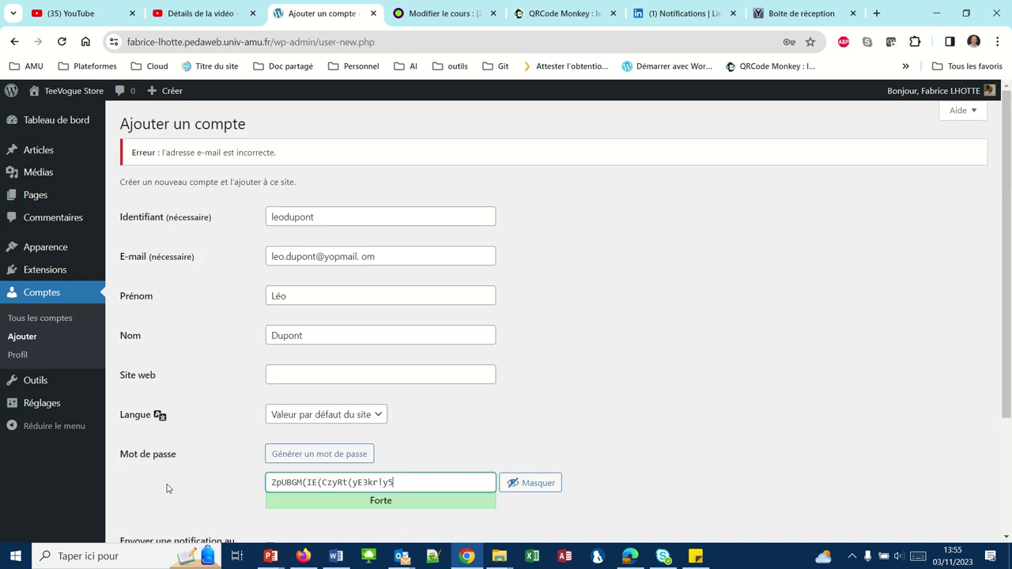
click(49, 294)
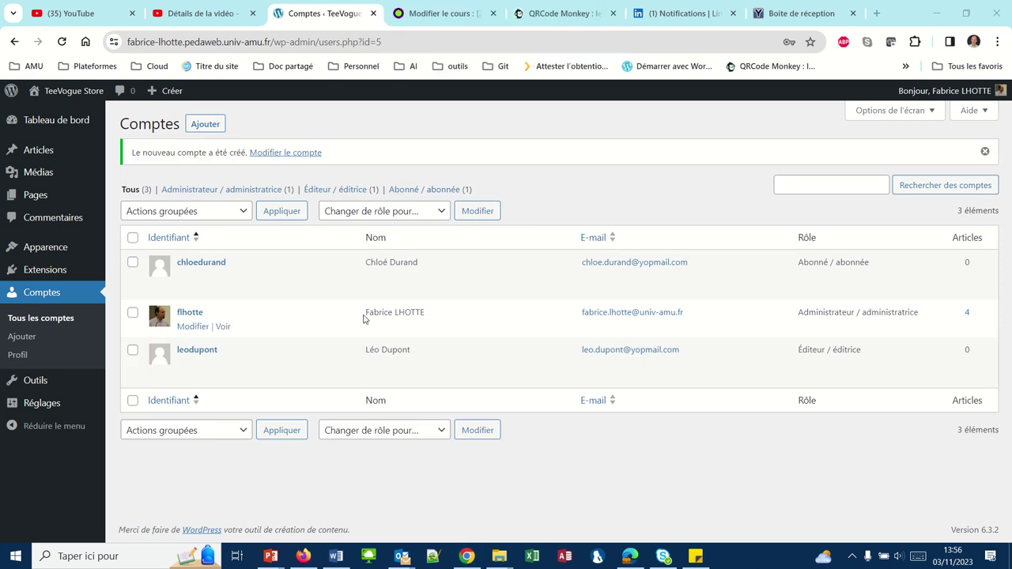
mouse_move(309, 386)
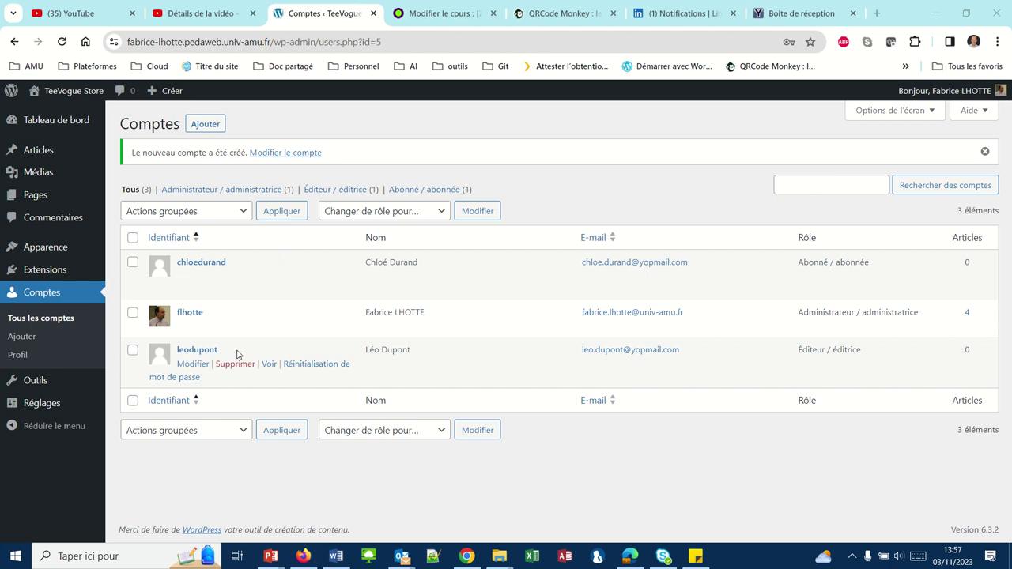
In Firefox, go to the store site's /wp-login.php page
click(301, 557)
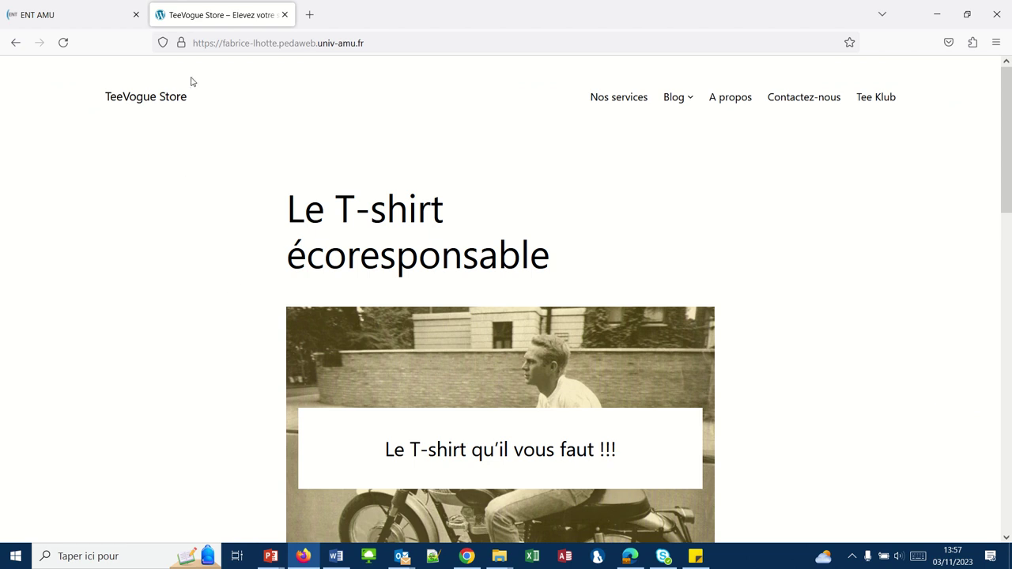
click(382, 43)
click(382, 43)
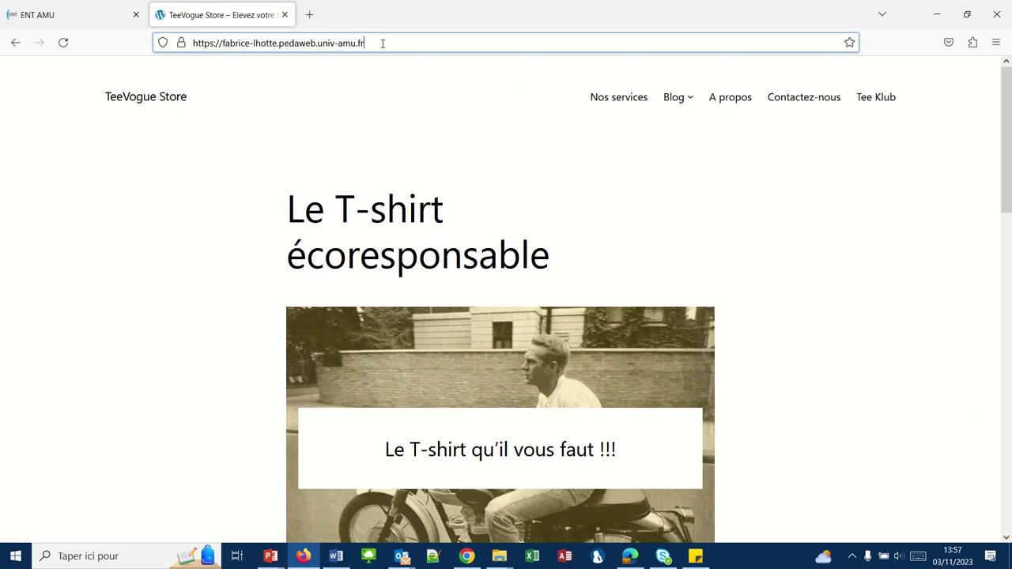
text(/)
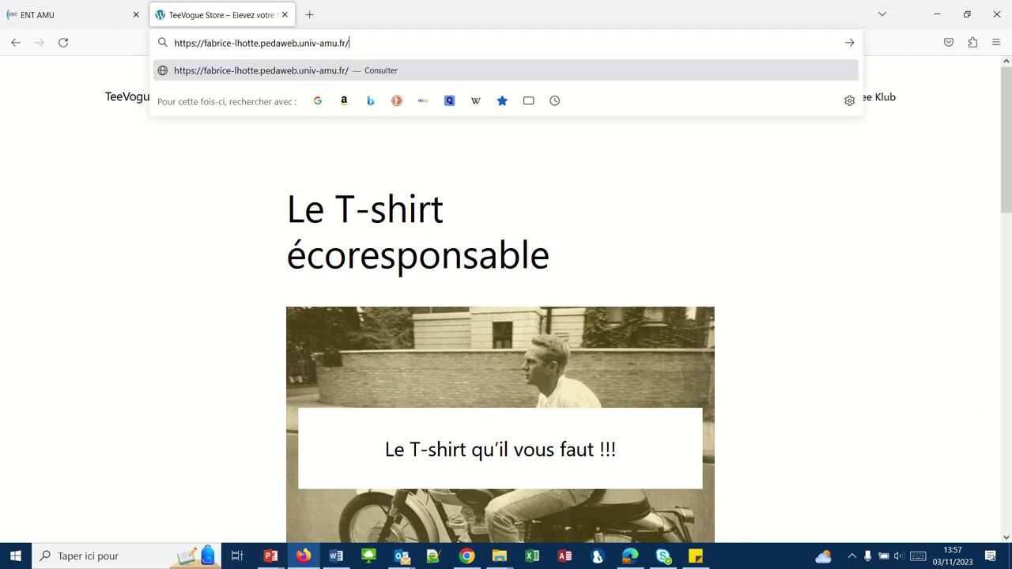
text(wp-login.)
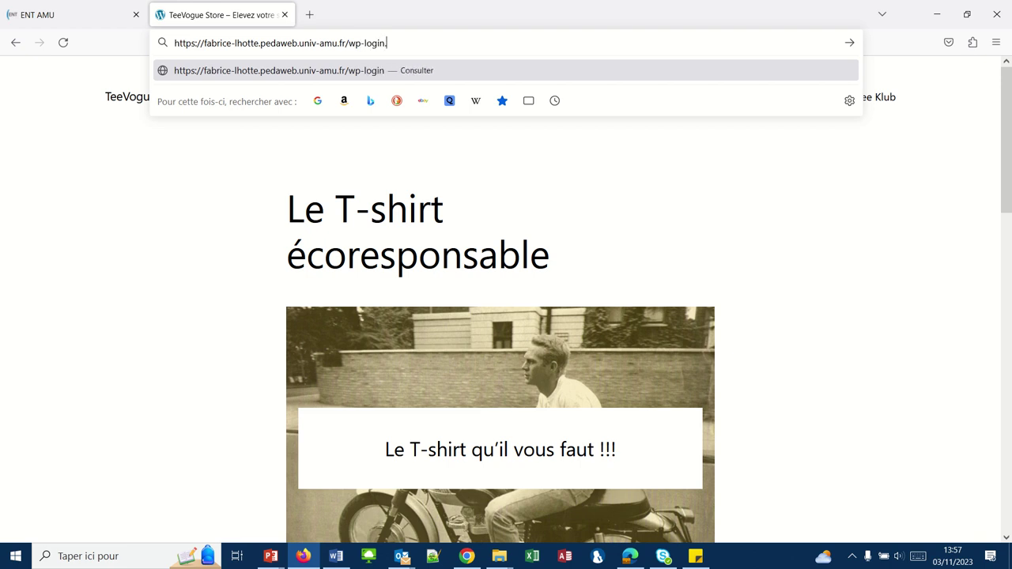
text(php)
key(Return)
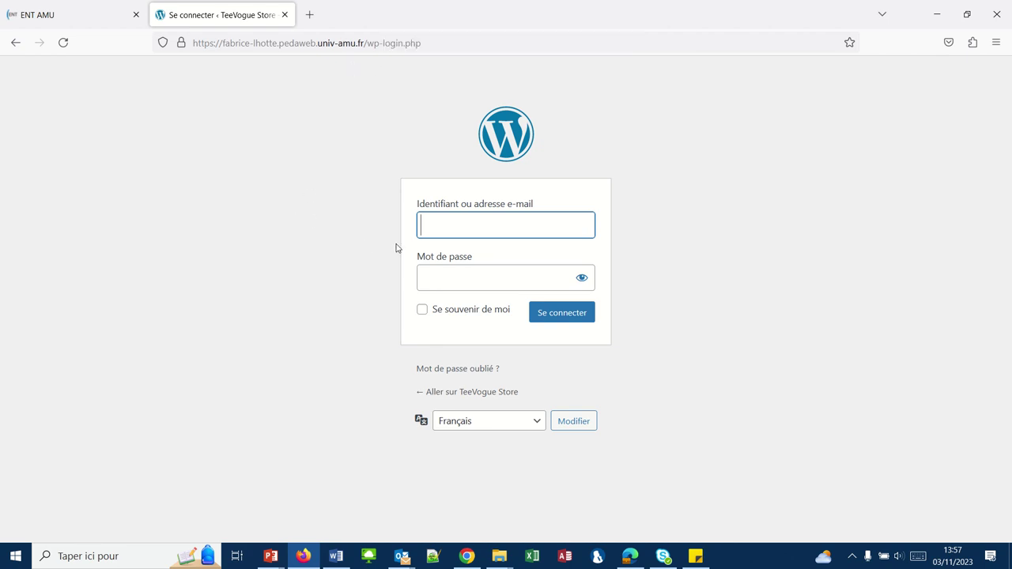
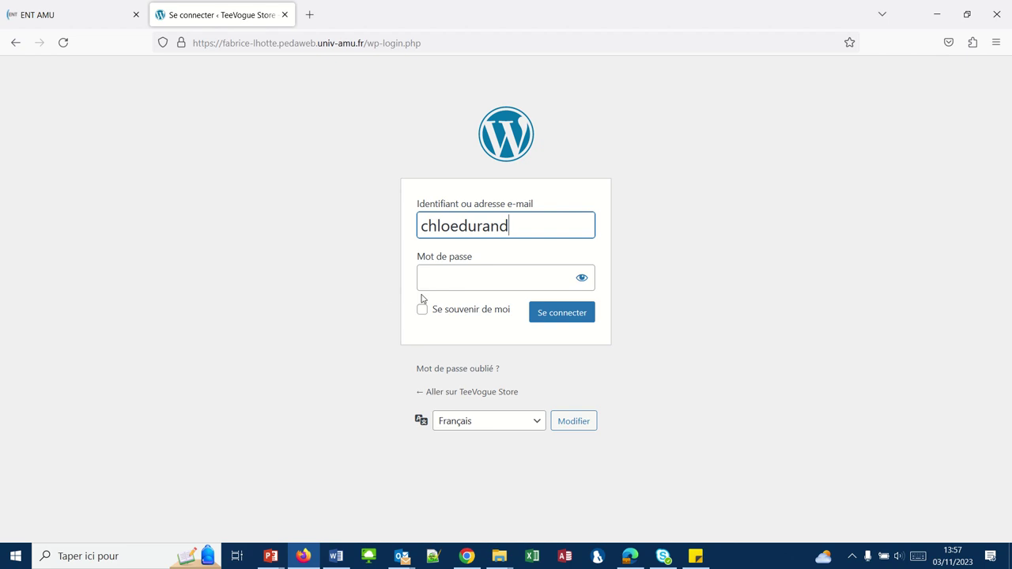
Log in with the subscriber account's username and password
click(435, 283)
text(******)
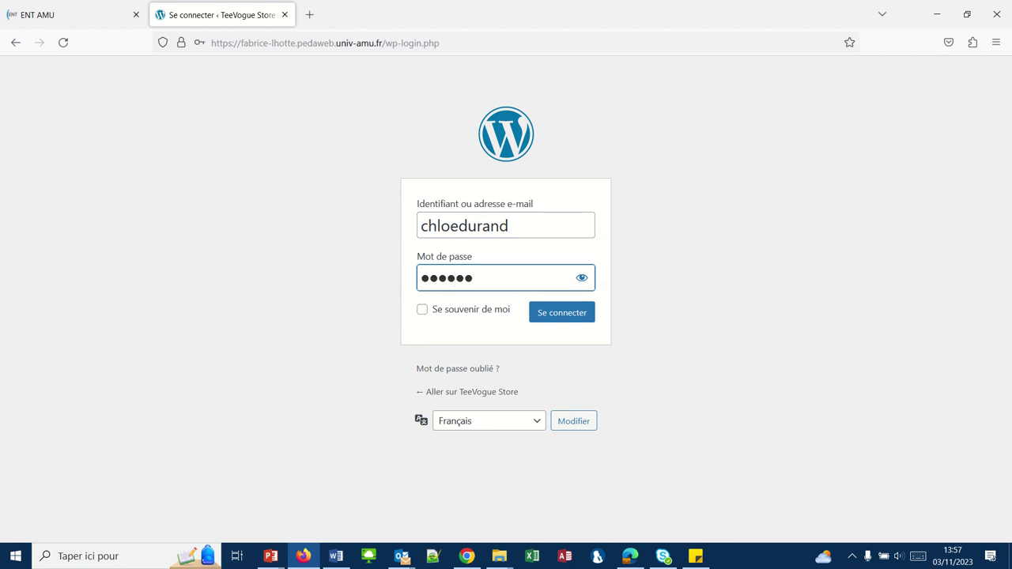
click(555, 316)
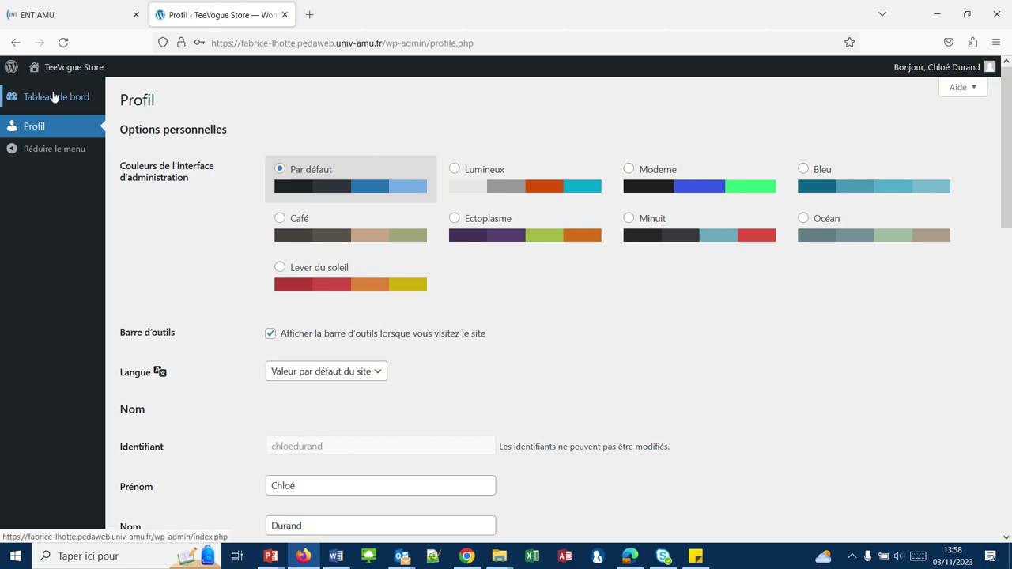
View the subscriber's Tableau de bord and Profil, then choose Se déconnecter
click(53, 97)
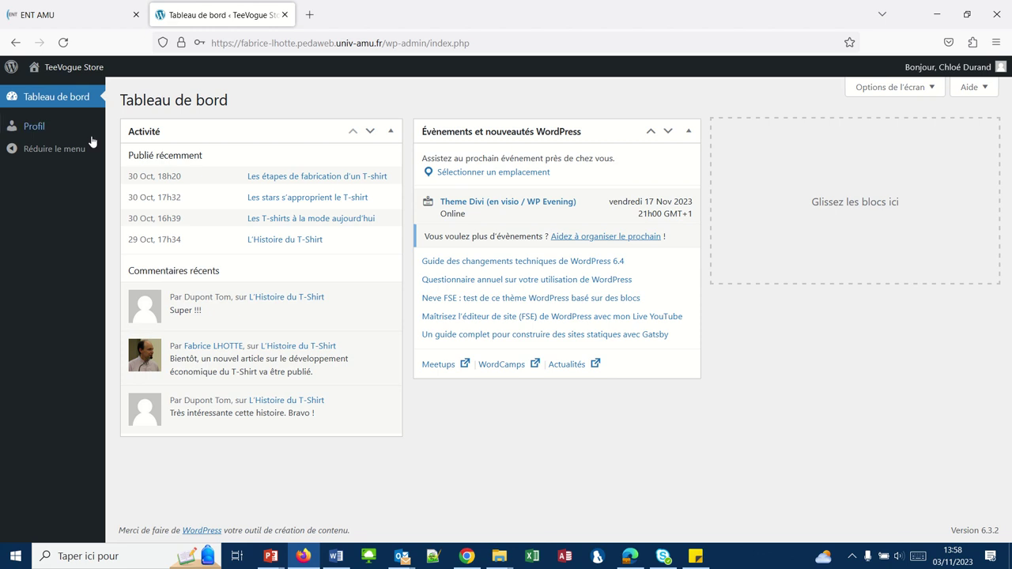
click(37, 128)
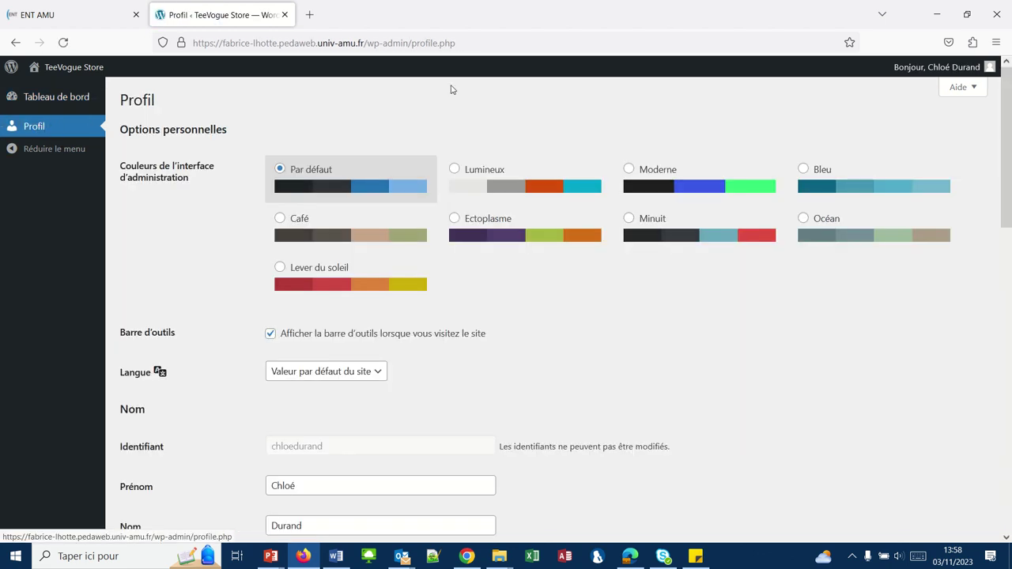
mouse_move(988, 70)
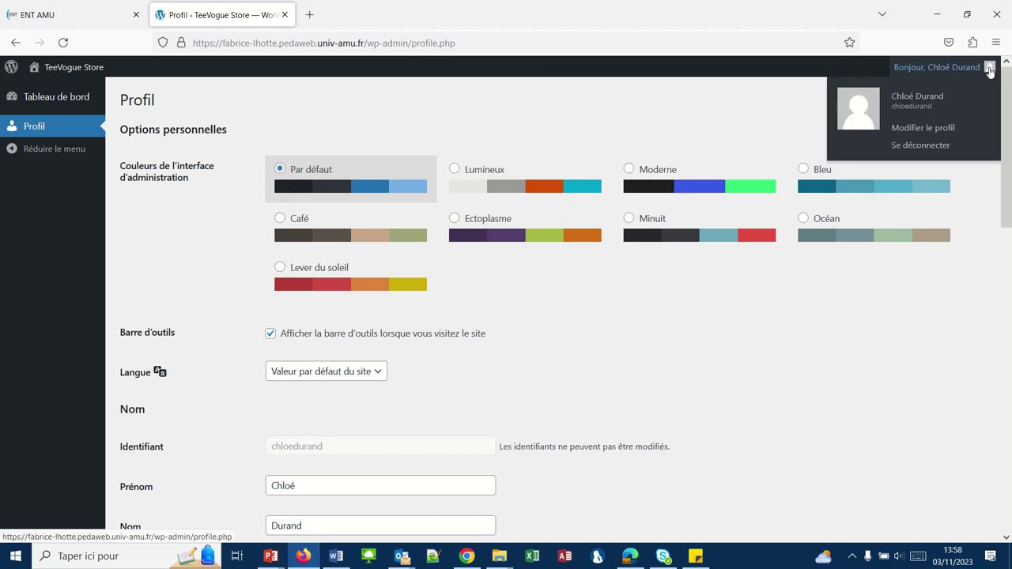
click(934, 145)
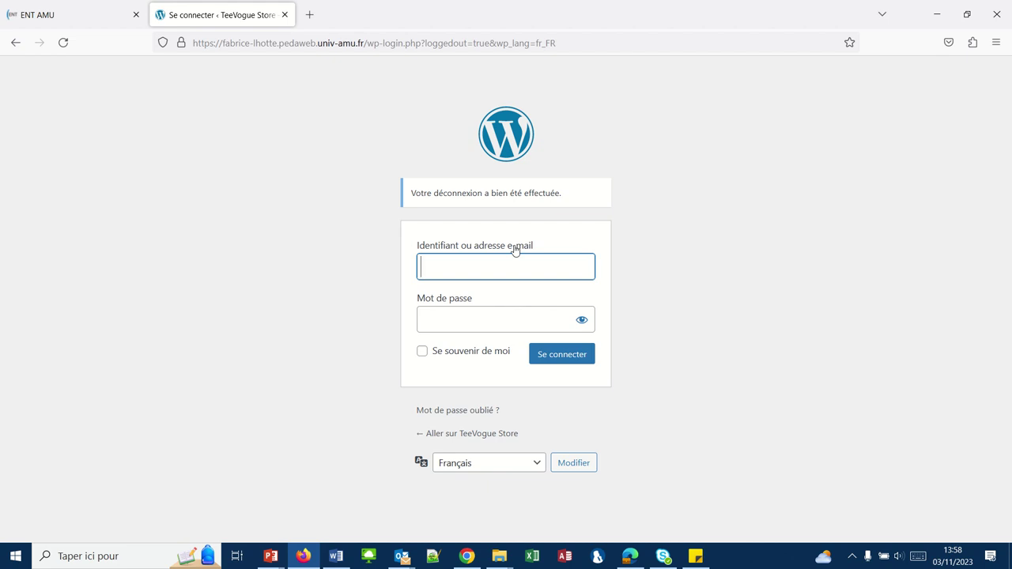
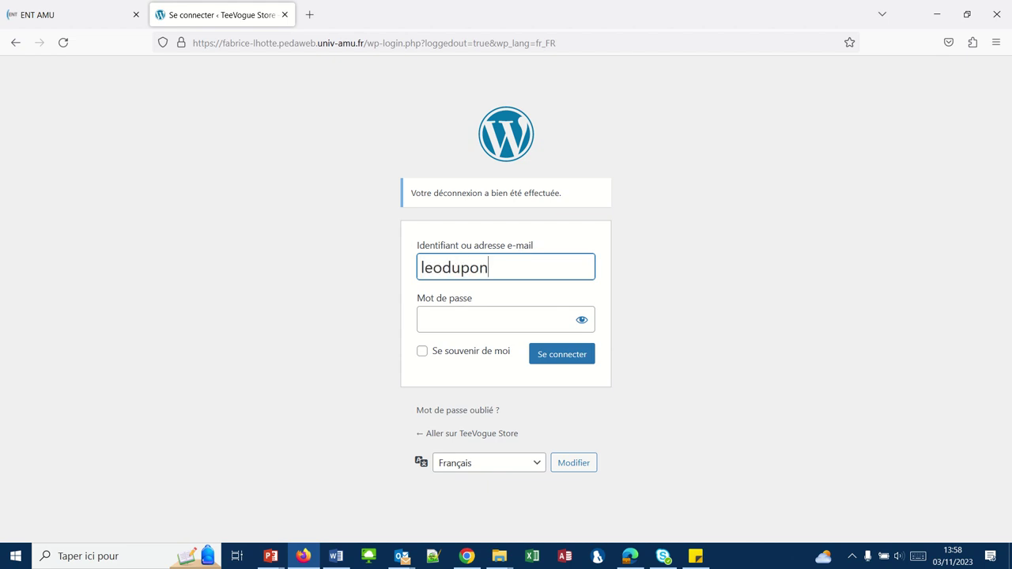
Enter the editor's username and password on the WordPress login form and try to sign in
click(498, 326)
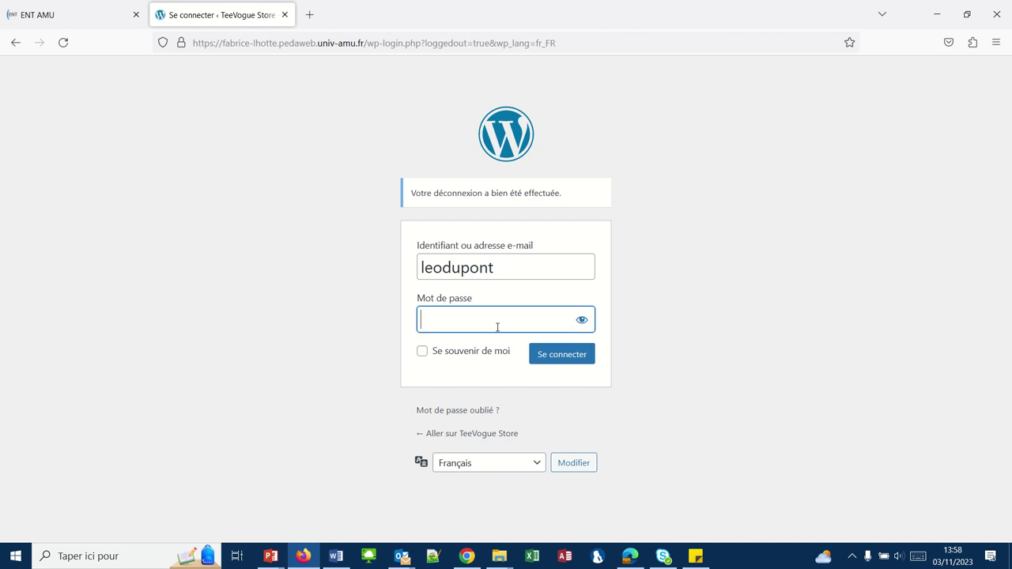
text(******)
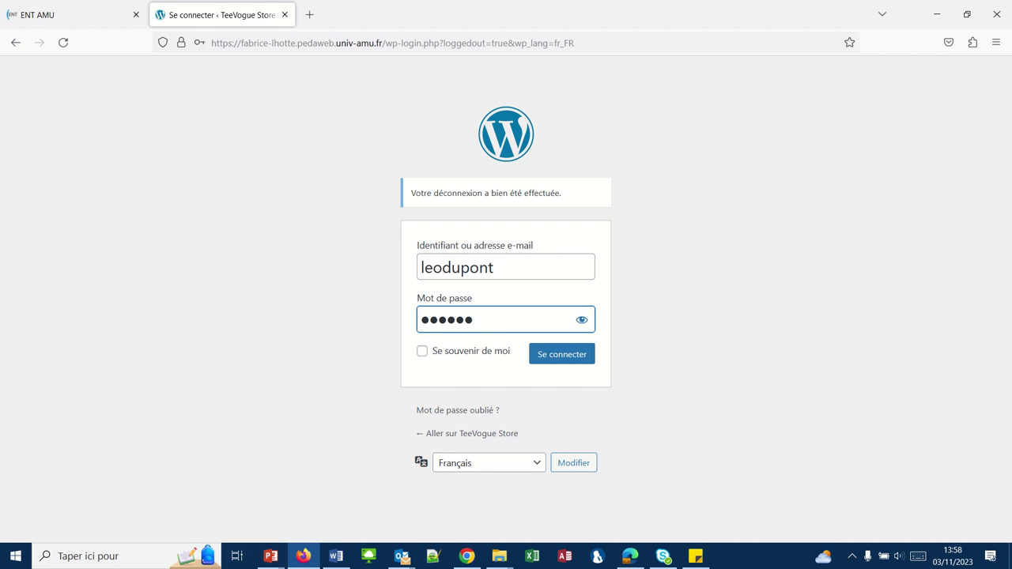
click(564, 357)
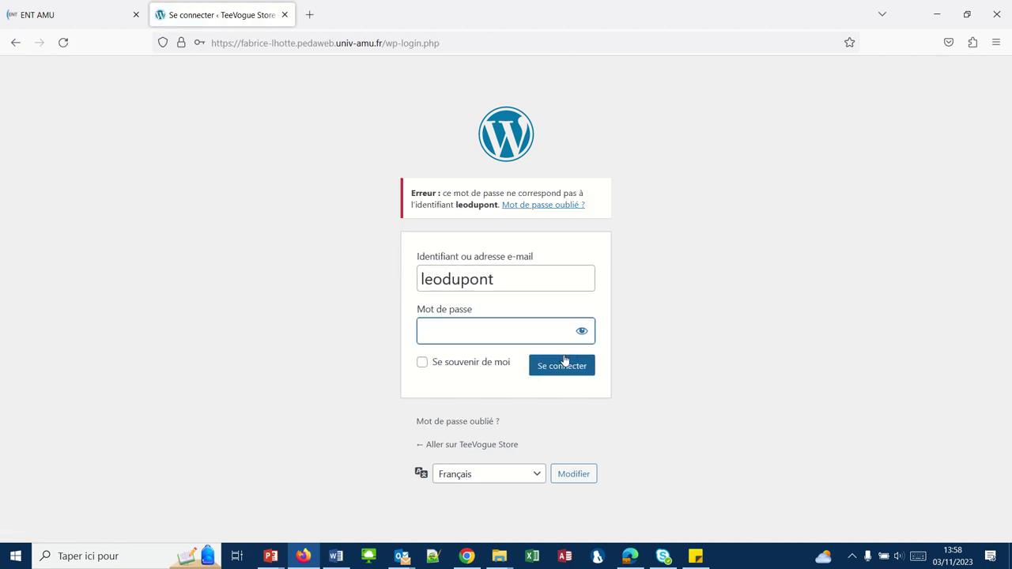
Check the administrator's account list, then resubmit the editor login with the password
click(473, 557)
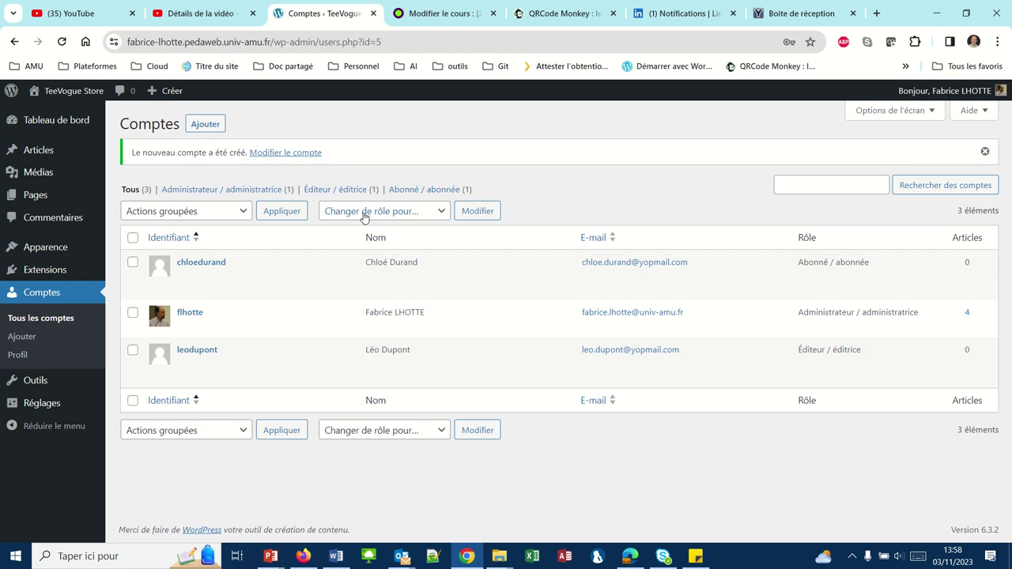
mouse_move(445, 6)
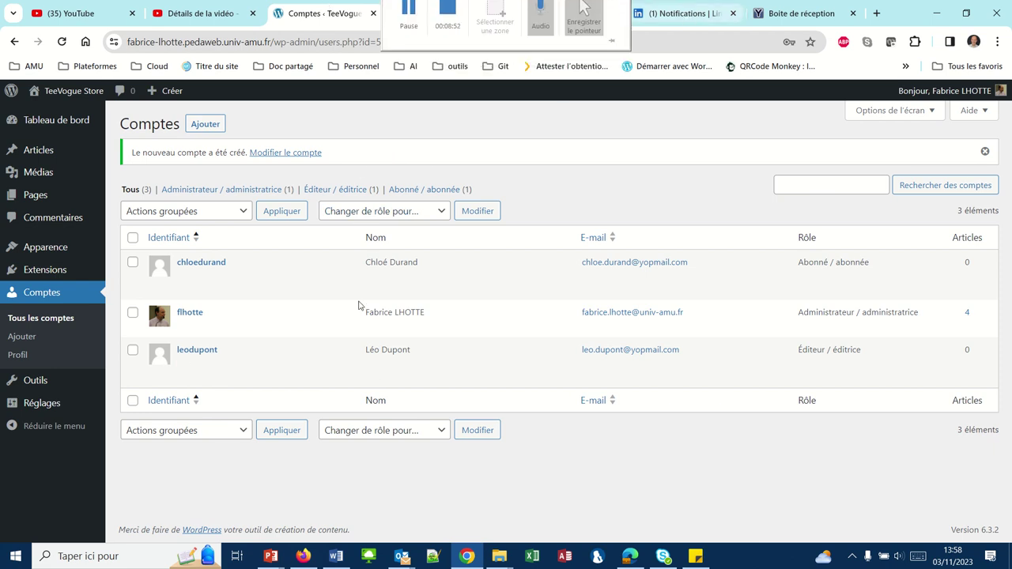
click(304, 556)
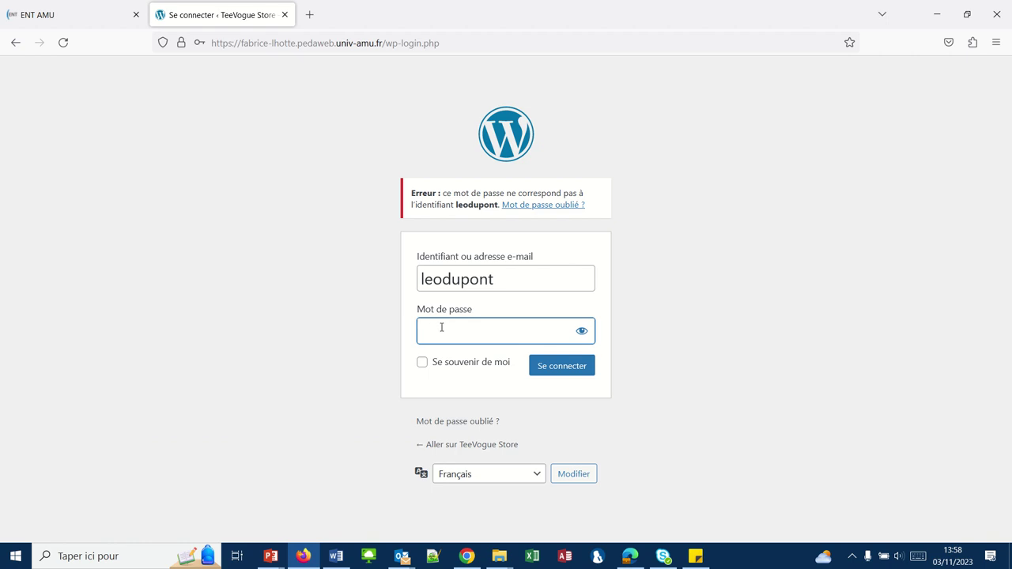
text(******)
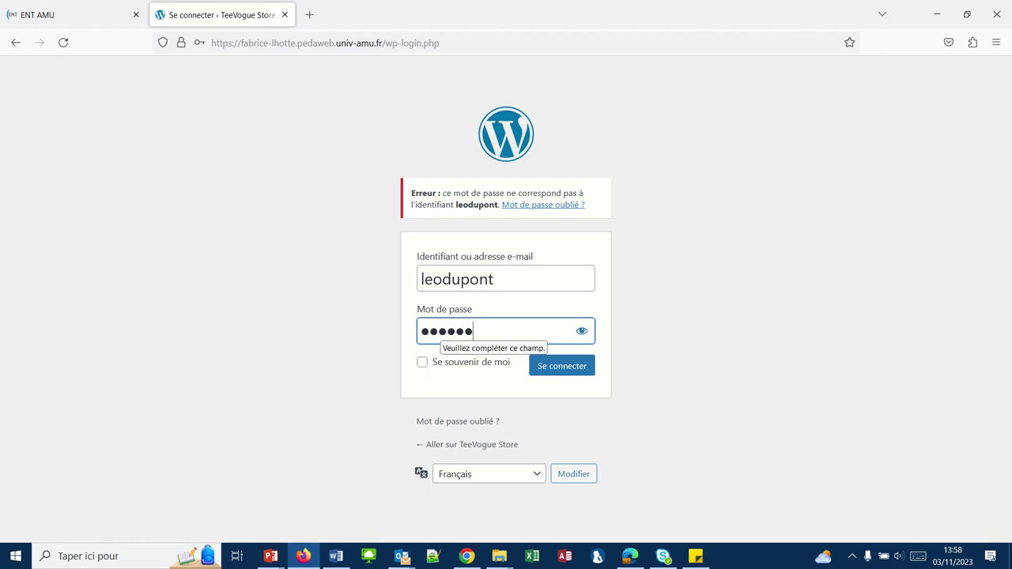
key(Return)
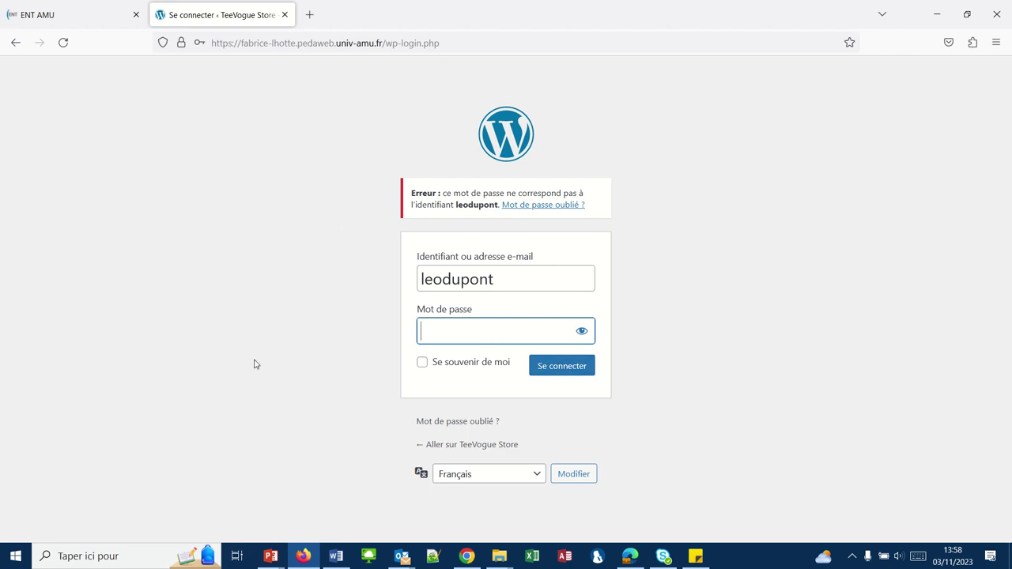
Open the editor account's profile from the Comptes list and scroll to its password settings
click(304, 556)
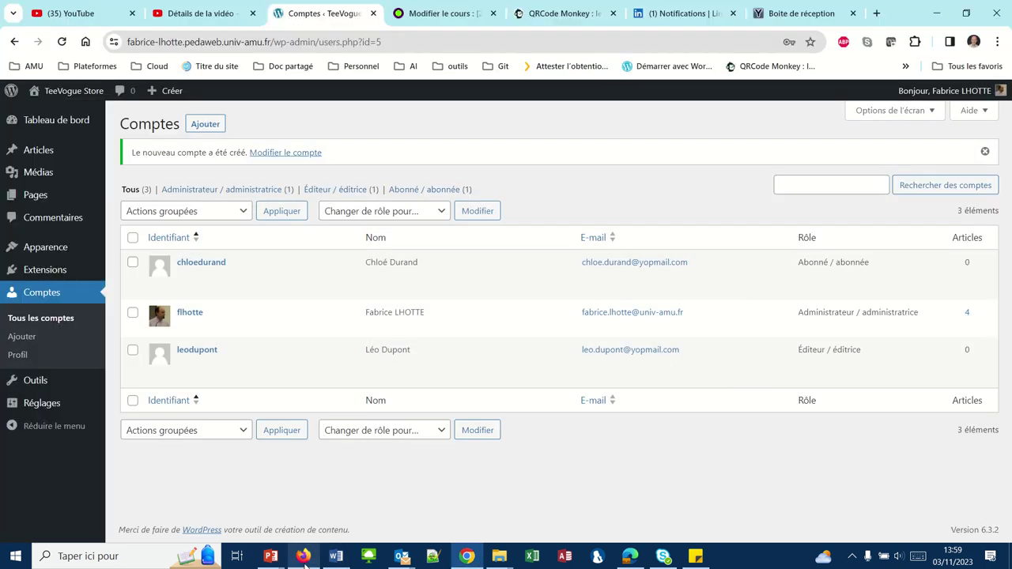
mouse_move(212, 346)
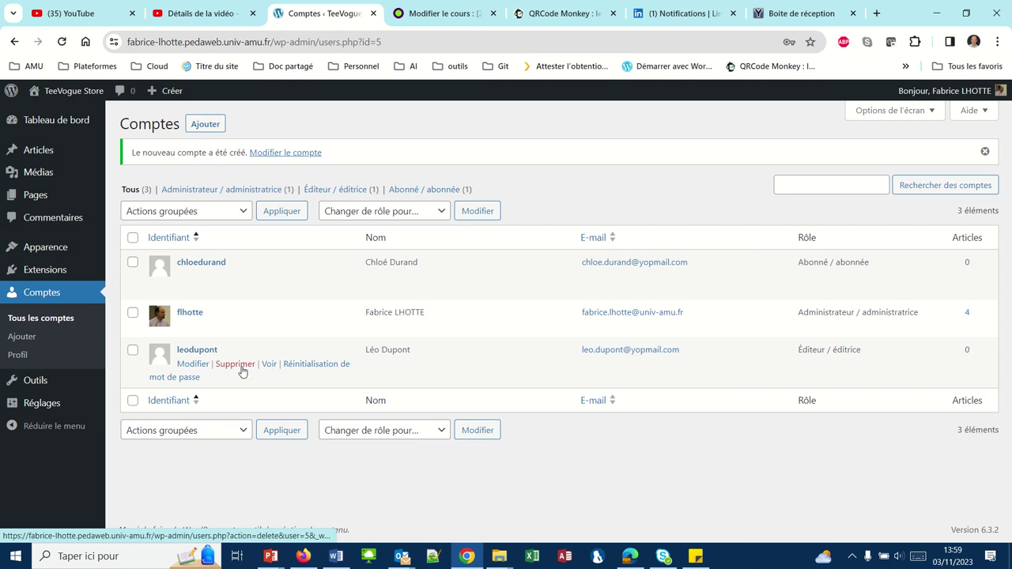
click(194, 364)
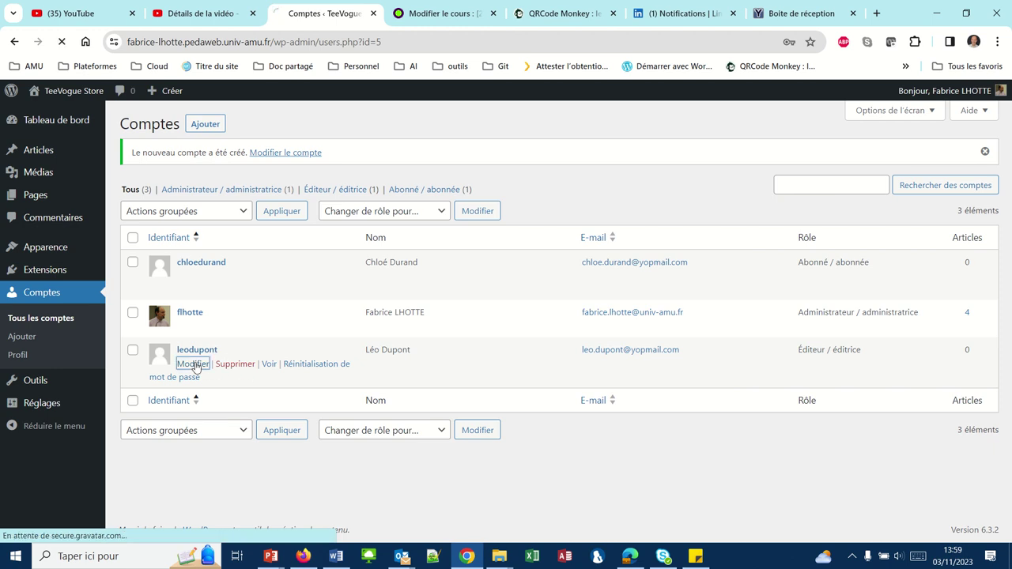
scroll(245, 378, down, 4)
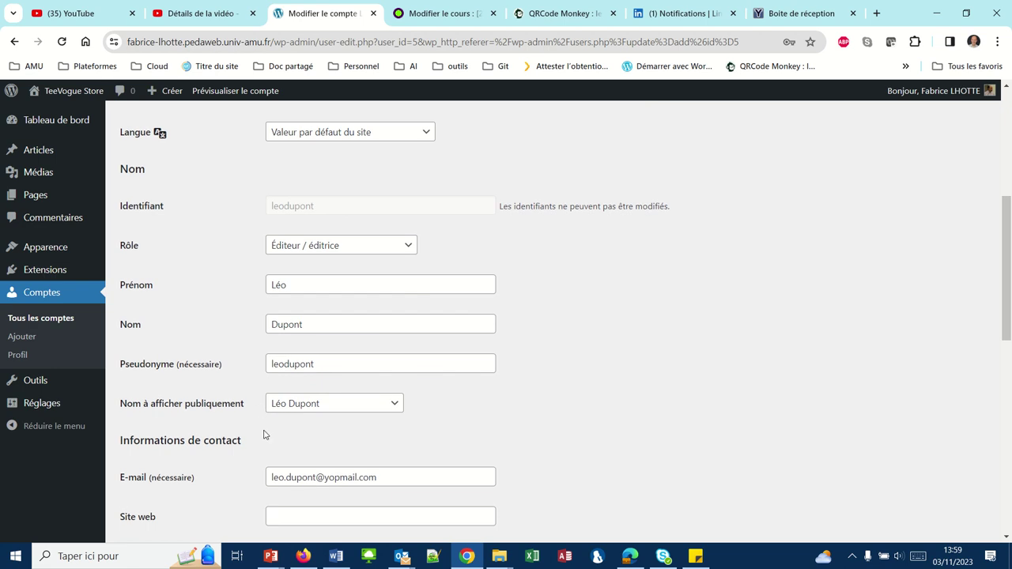
scroll(264, 435, down, 2)
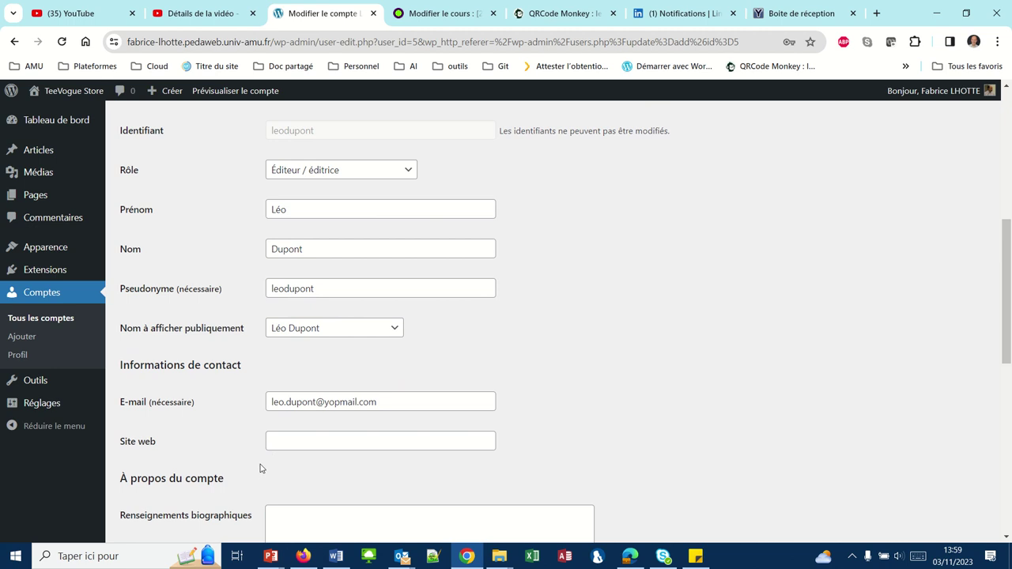
scroll(250, 478, down, 5)
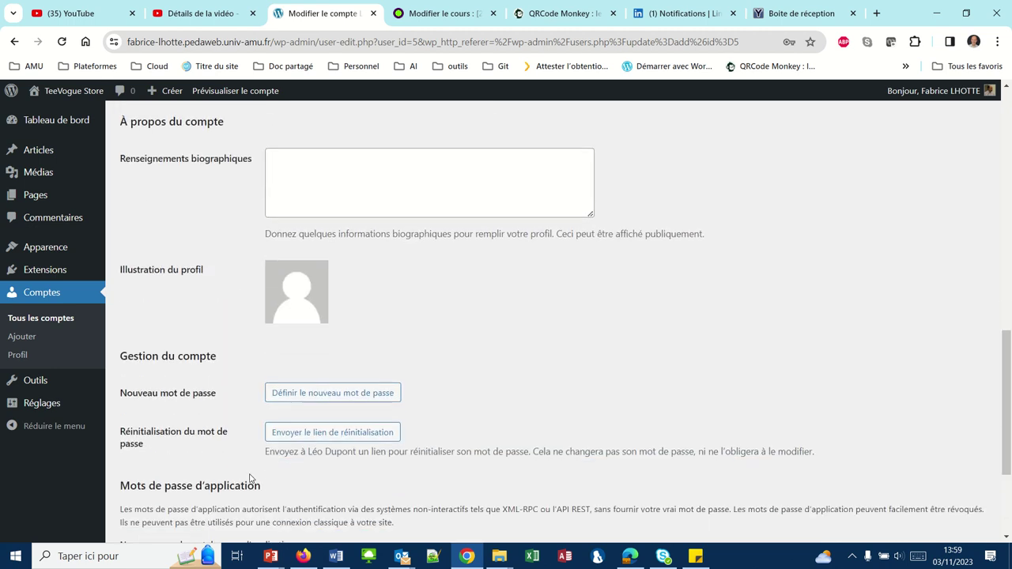
Replace the generated password with a short weak one, confirm weak-password use, and update the account
click(301, 369)
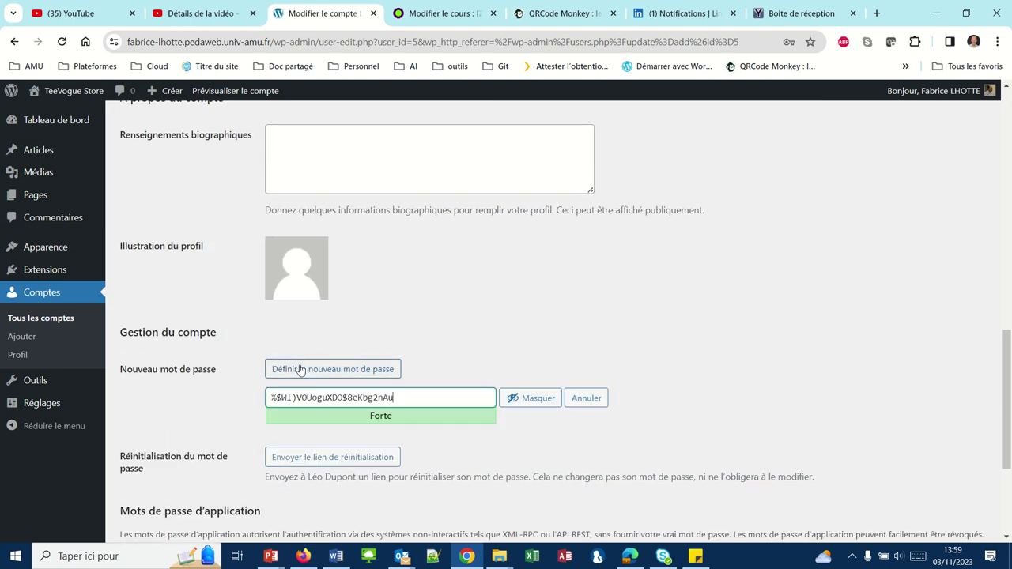
drag(403, 400, 182, 416)
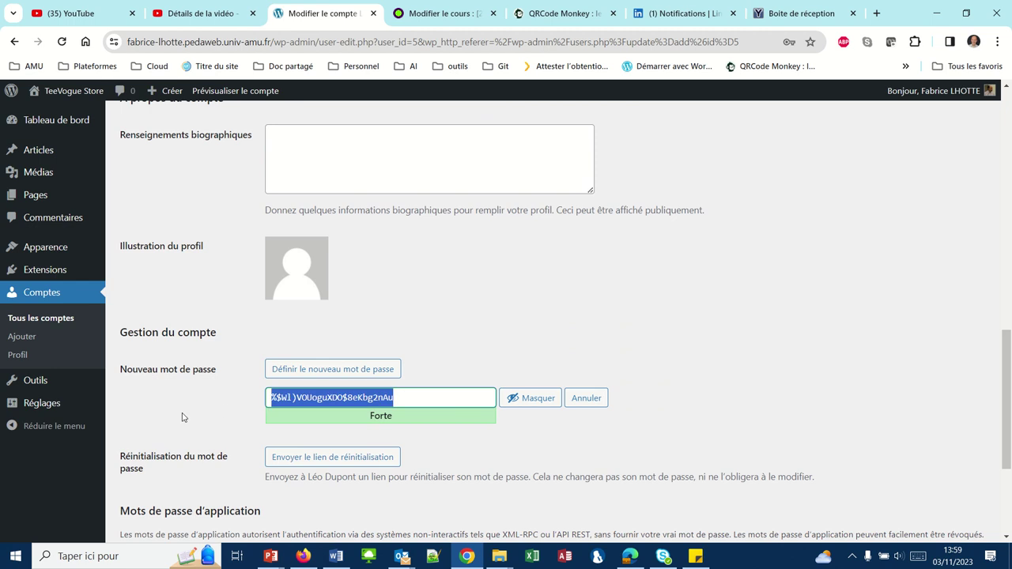
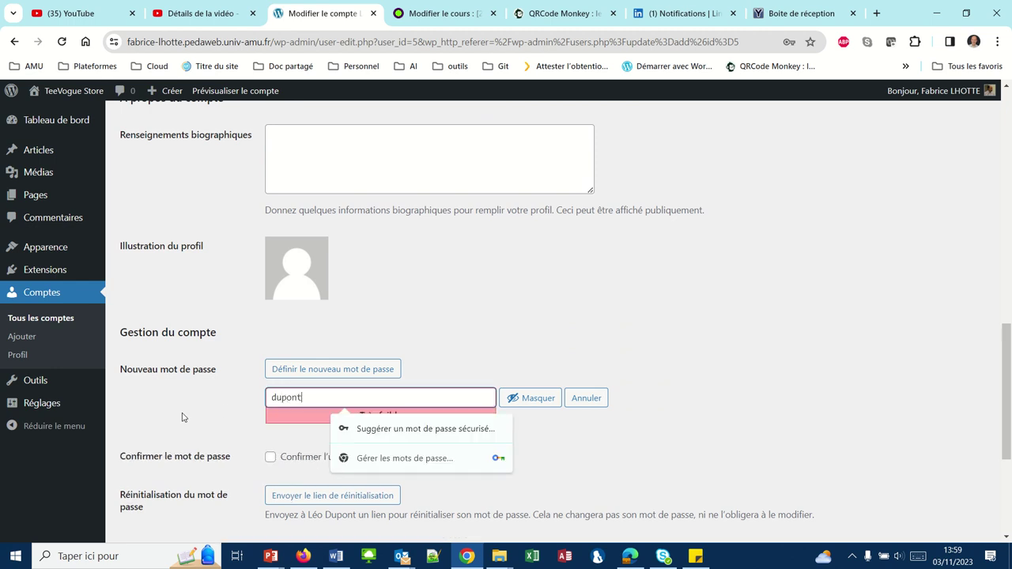
click(270, 459)
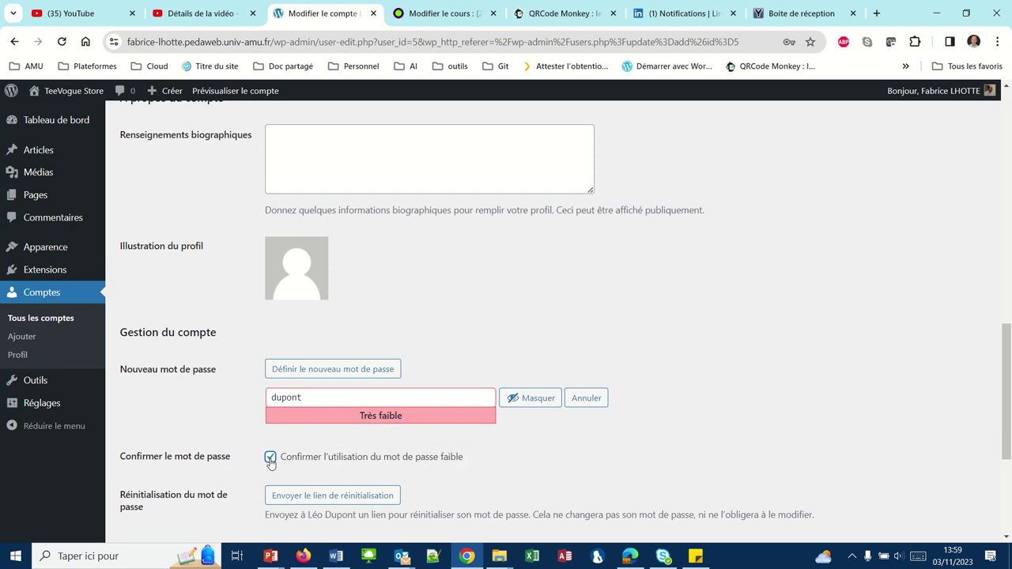
scroll(210, 452, down, 1)
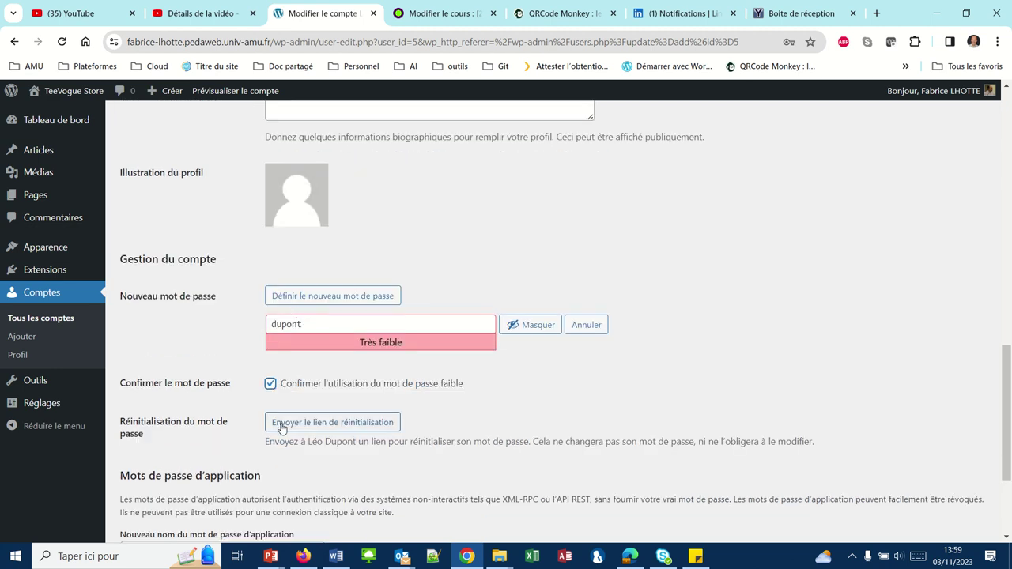
scroll(228, 434, down, 3)
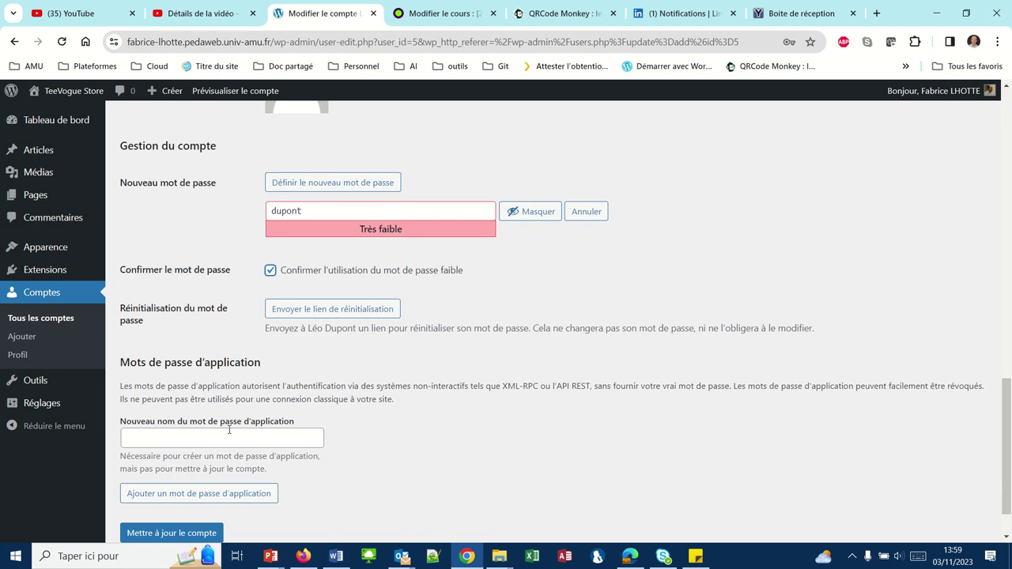
click(190, 482)
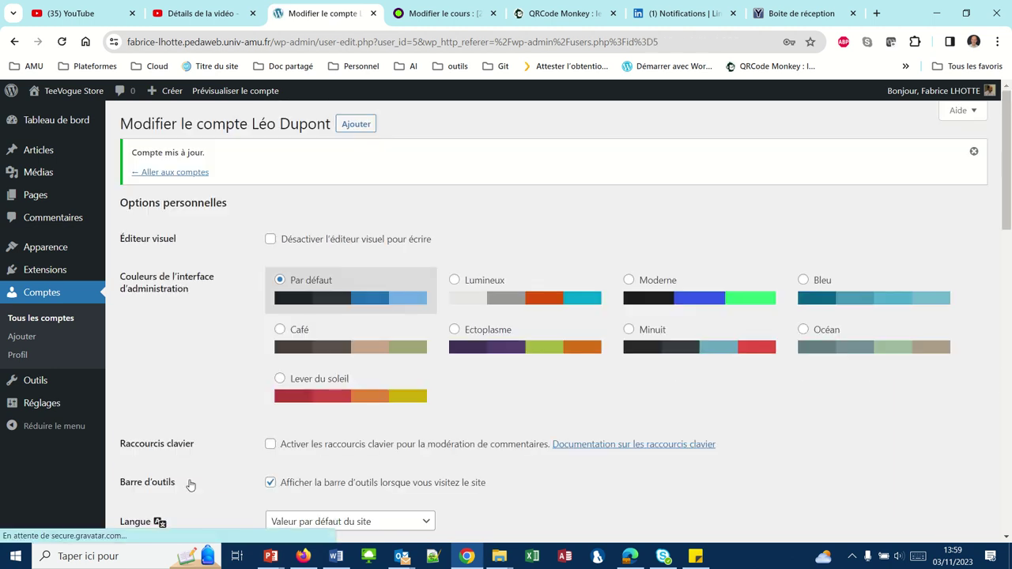
click(305, 556)
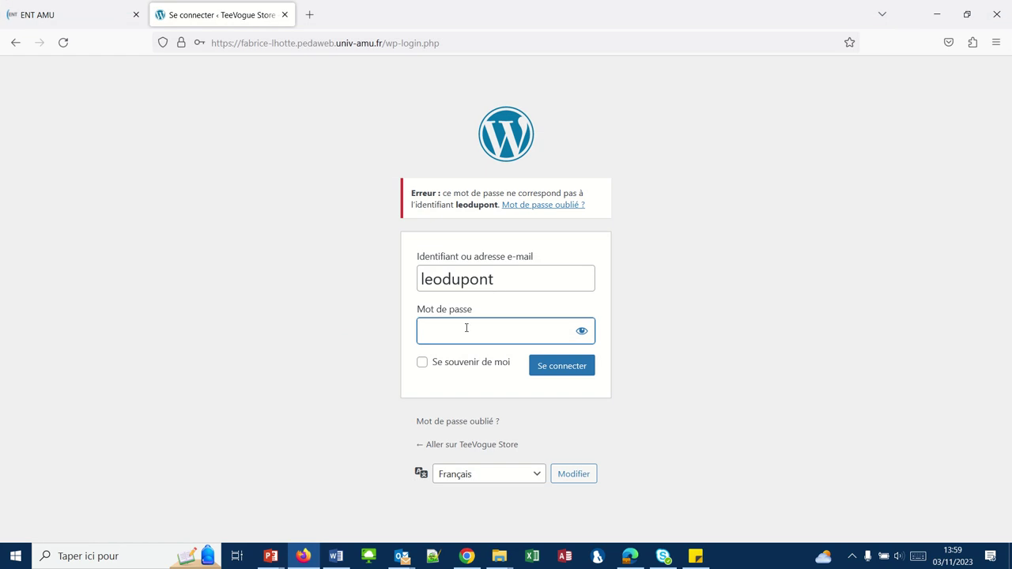
Log in as the editor with the new password and open the Outils page
text(******)
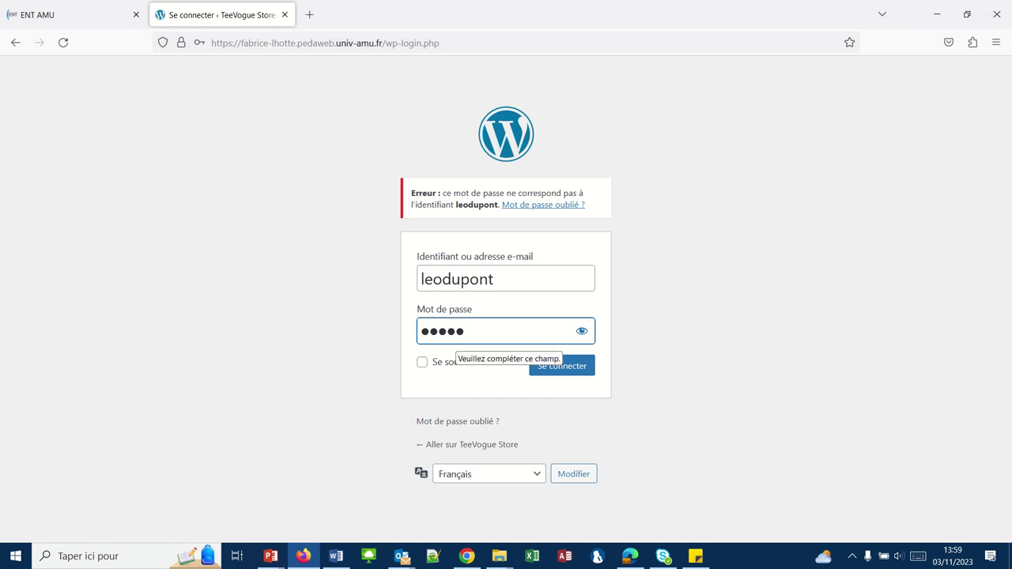
click(551, 366)
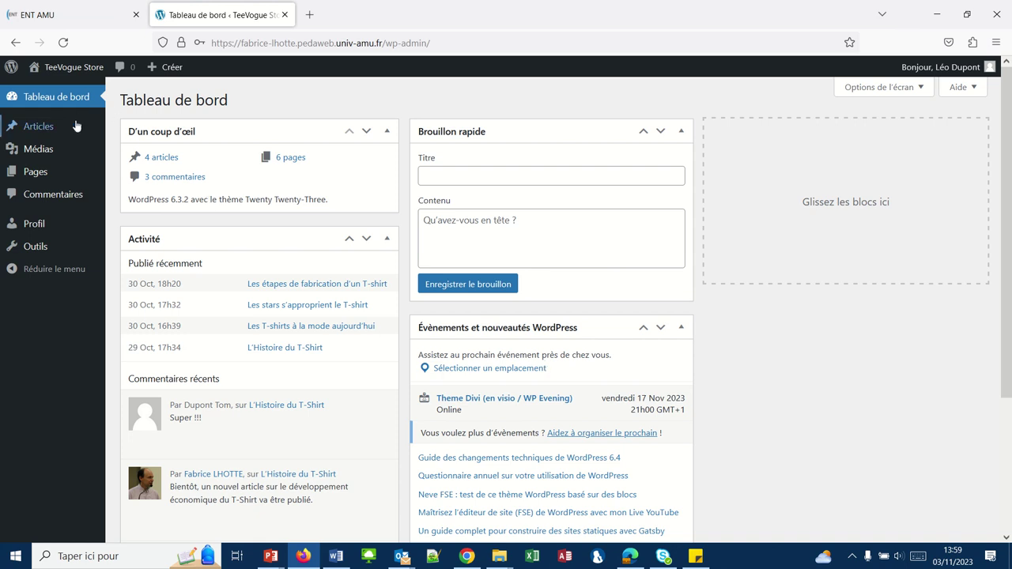
mouse_move(65, 132)
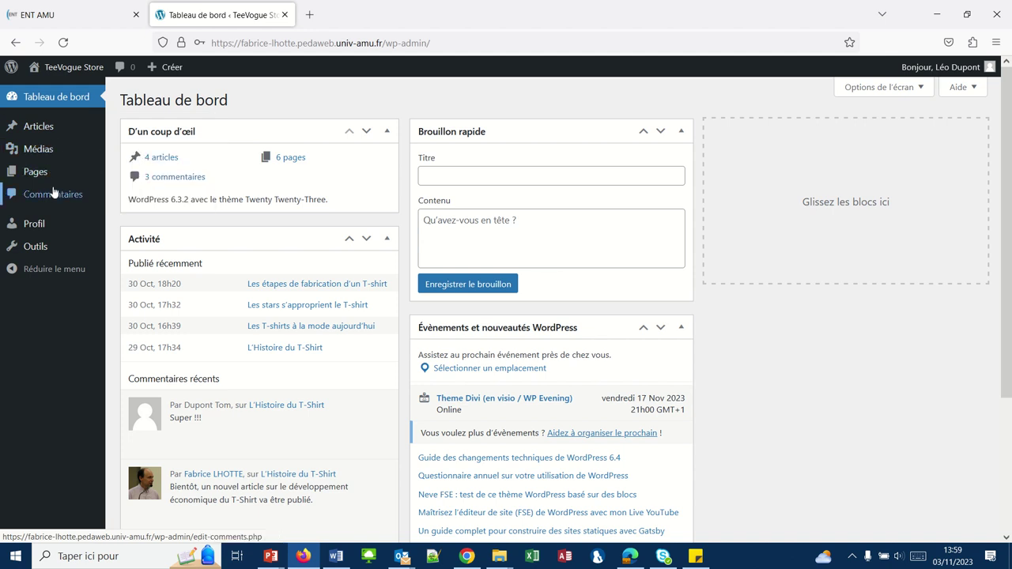
click(45, 253)
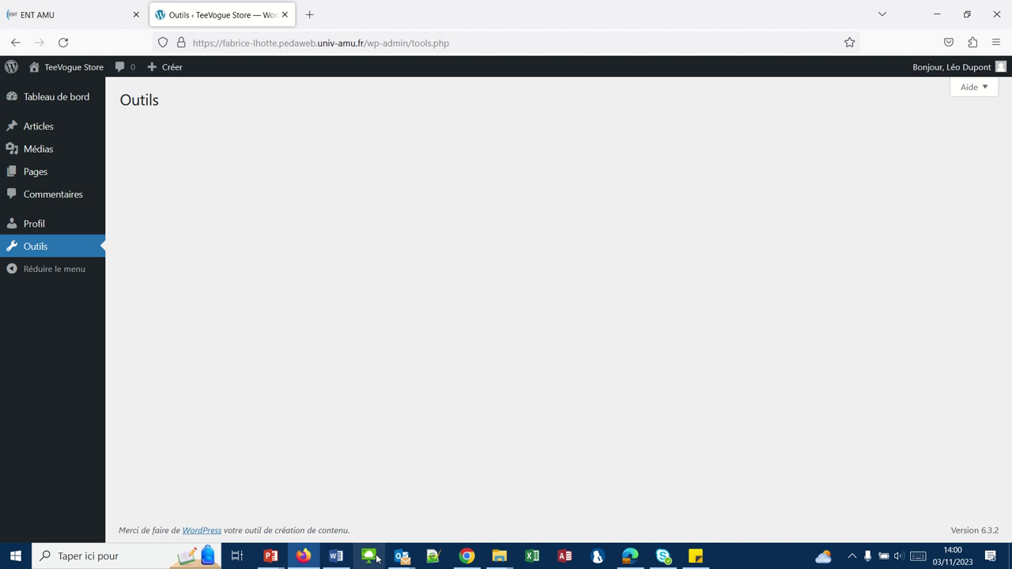
Log the editor out and strip wp-login.php from the URL to load the TeeVogue Store home page
mouse_move(981, 68)
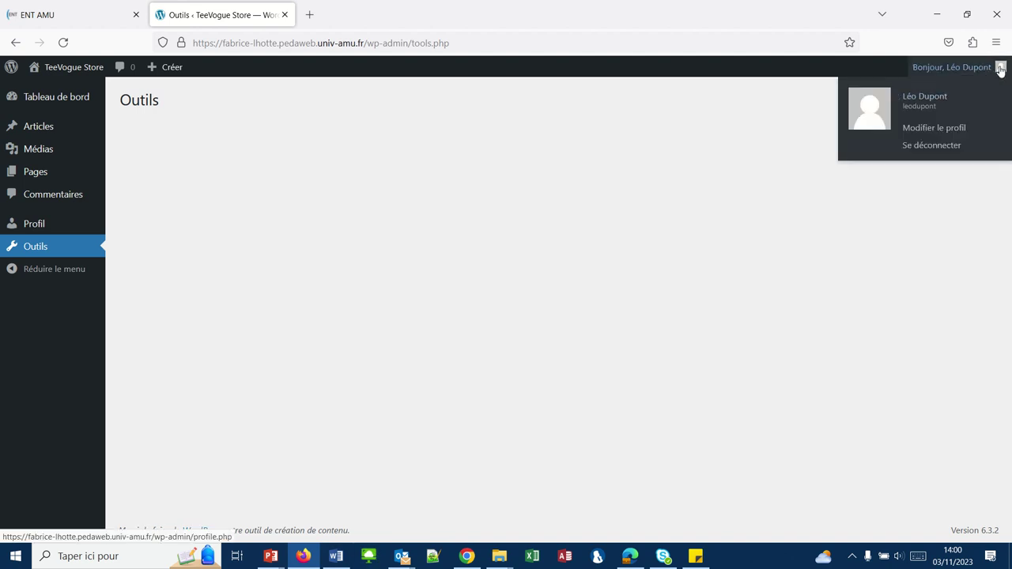
click(933, 147)
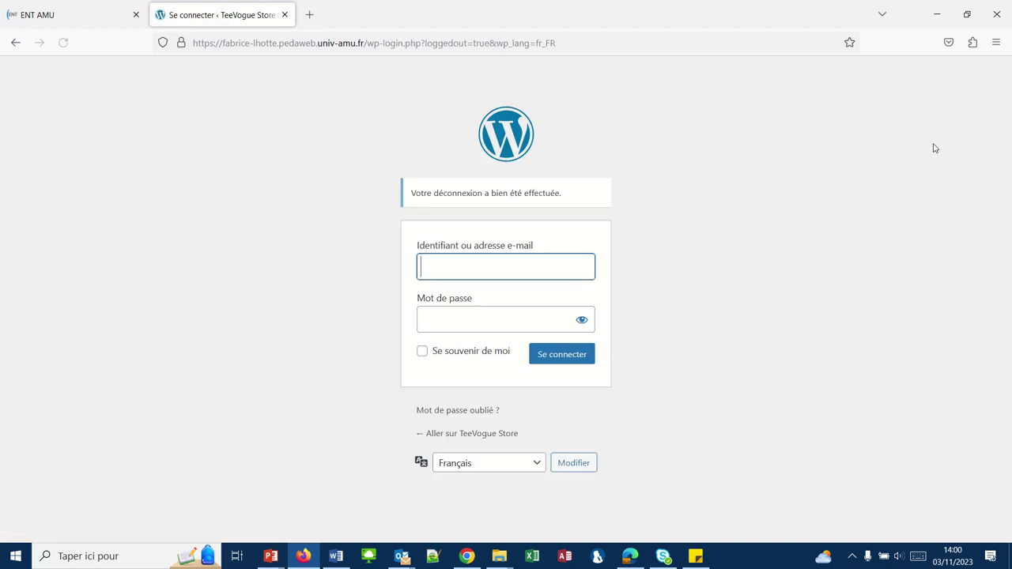
mouse_move(476, 6)
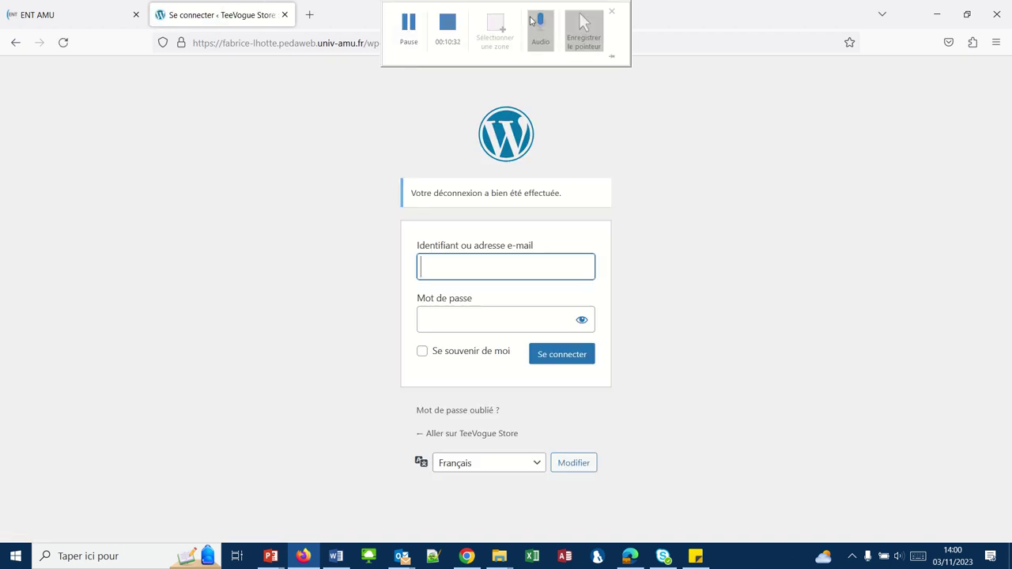
click(680, 39)
click(578, 45)
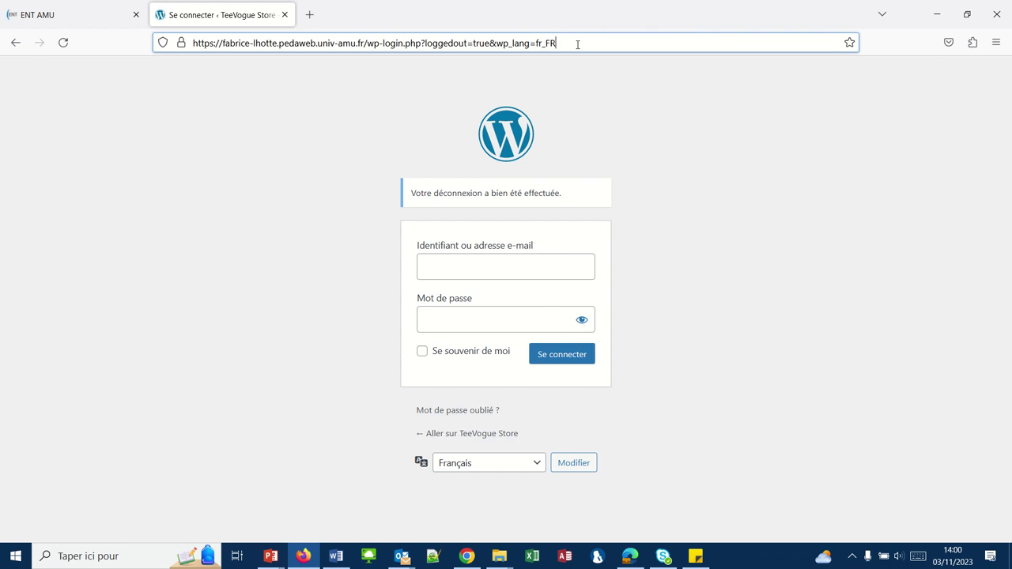
drag(578, 44, 369, 32)
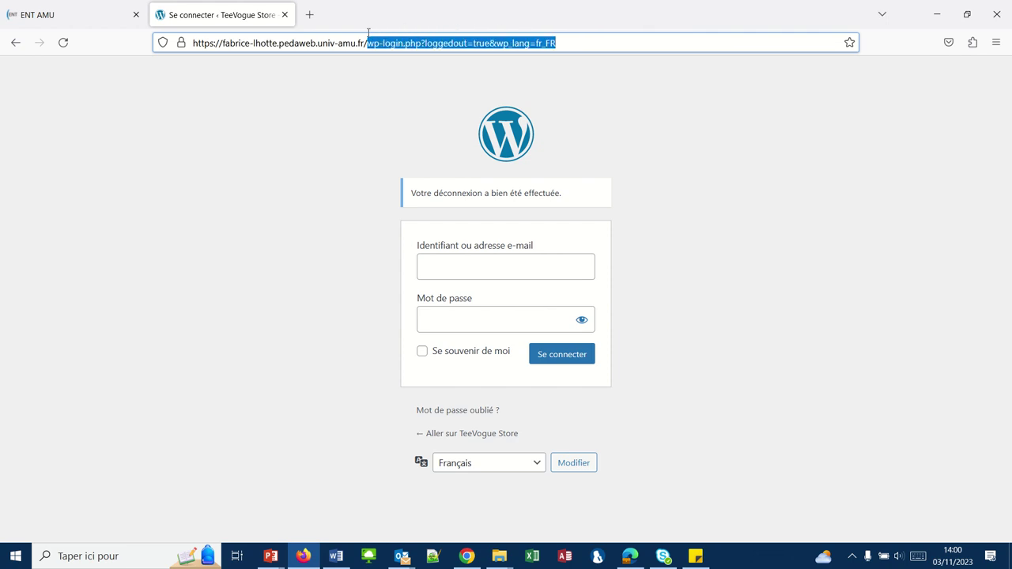
key(BackSpace)
key(Return)
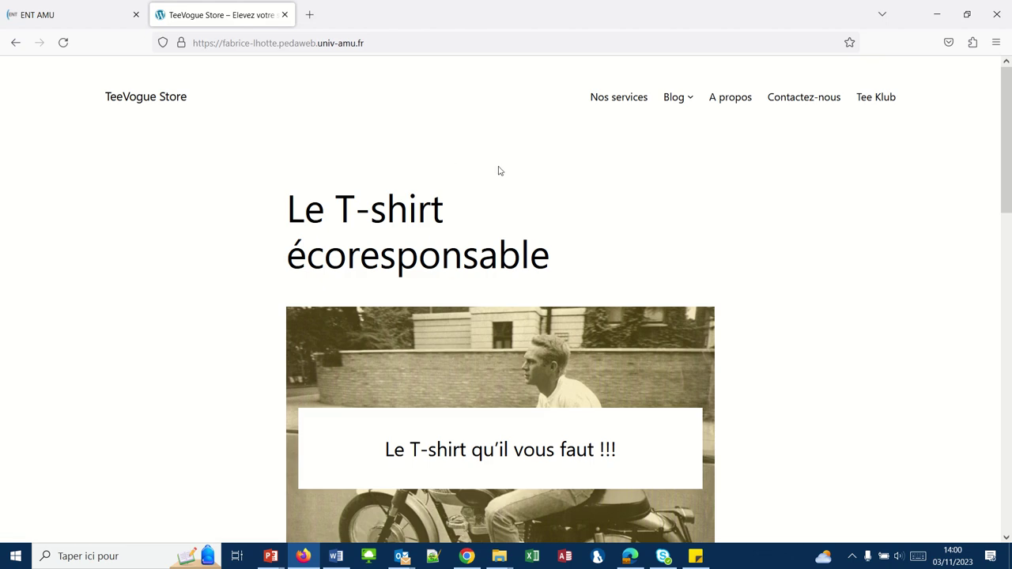
scroll(500, 169, down, 3)
scroll(498, 169, down, 3)
scroll(499, 170, up, 10)
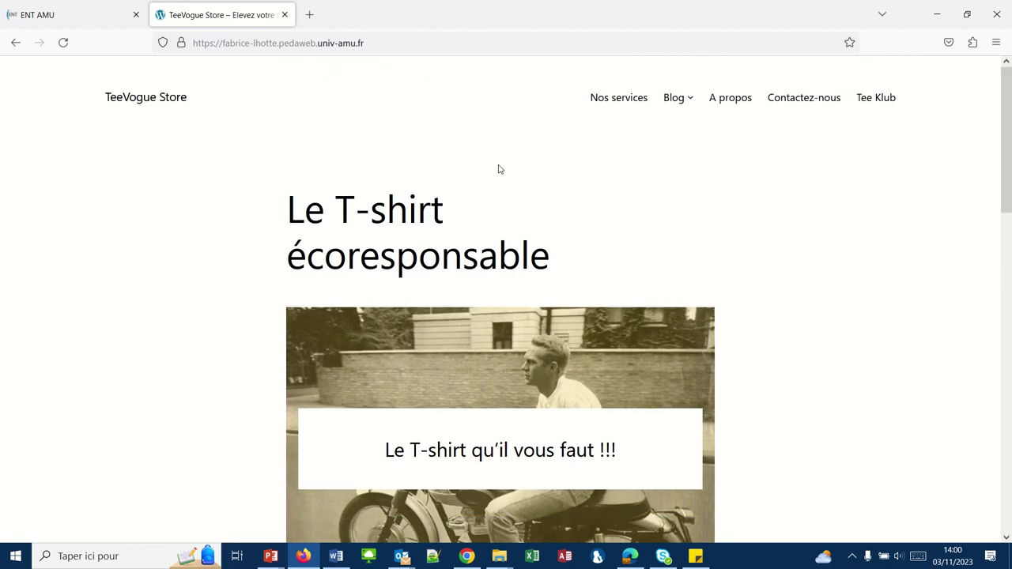
In Comptes, tick the subscriber and editor accounts and apply the Supprimer bulk action
click(466, 556)
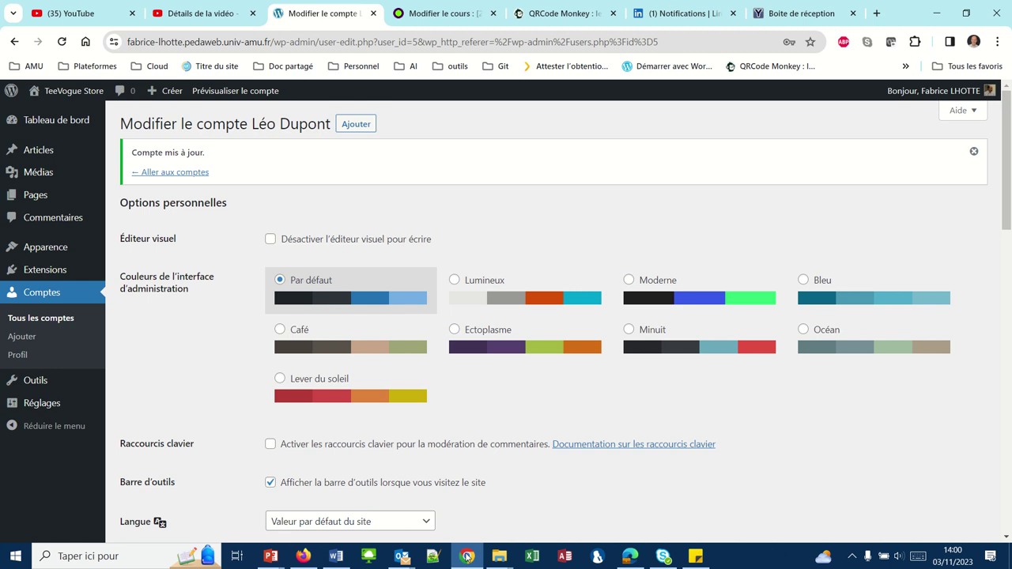
click(50, 294)
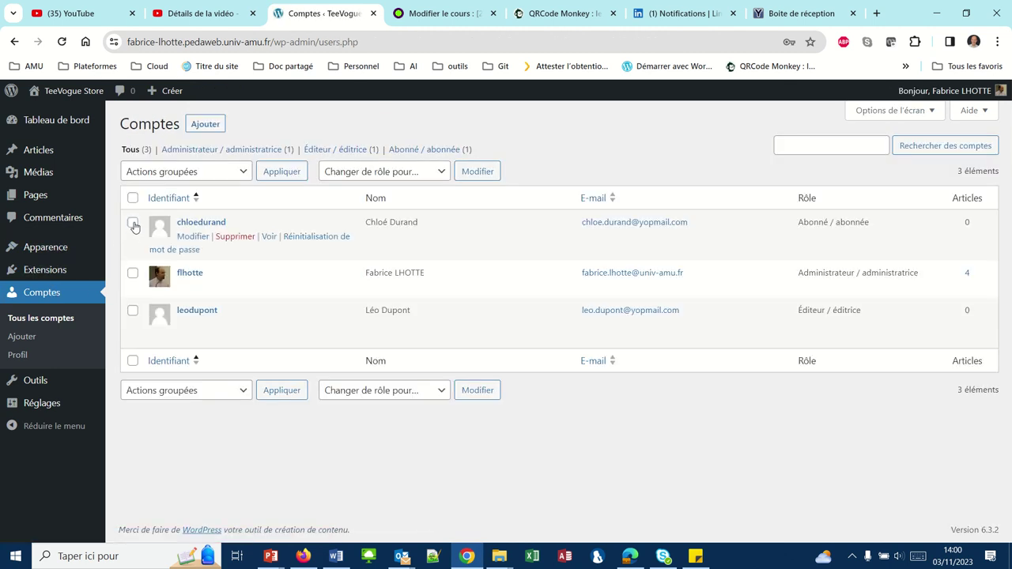
click(134, 225)
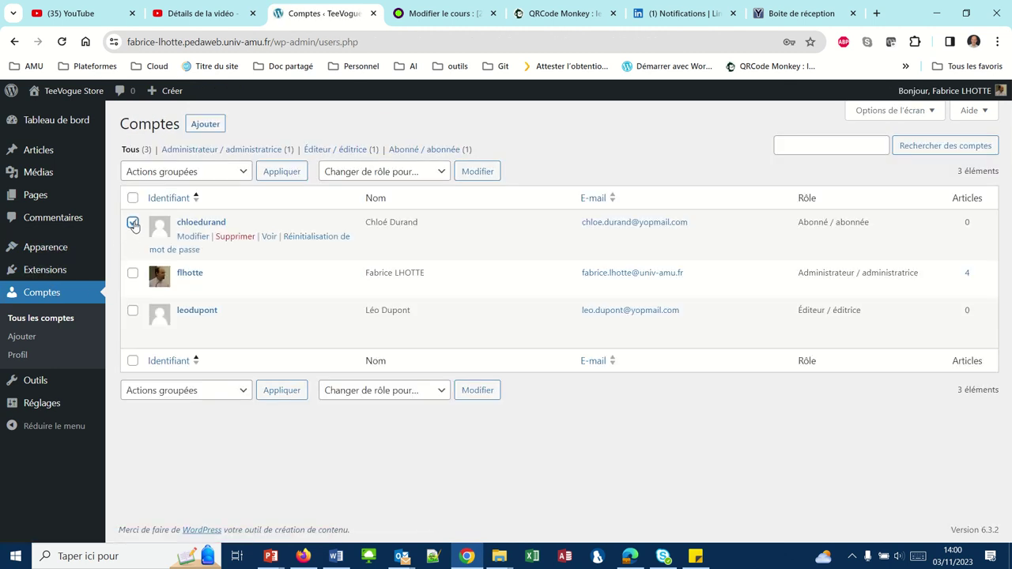
click(133, 312)
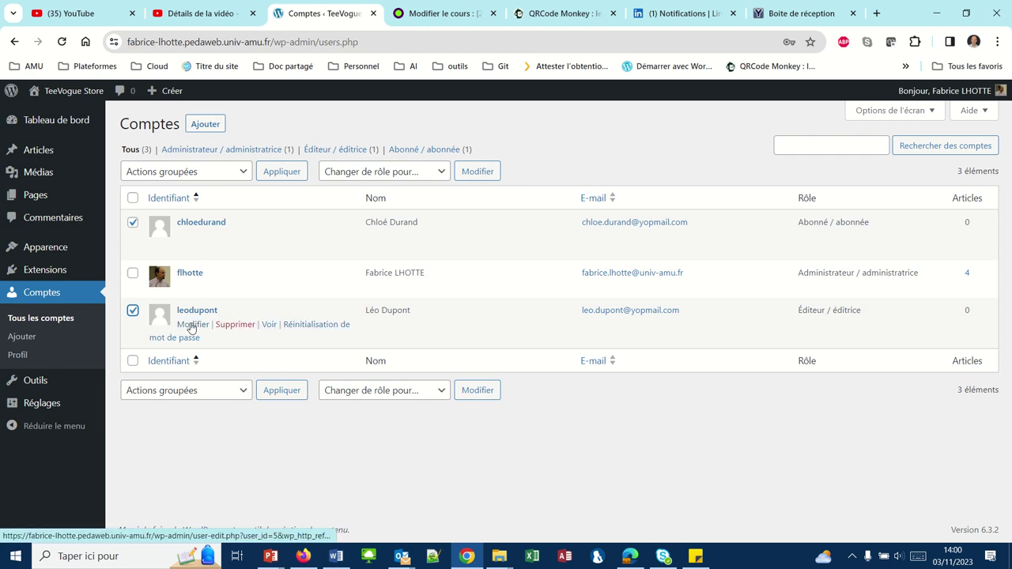
click(244, 172)
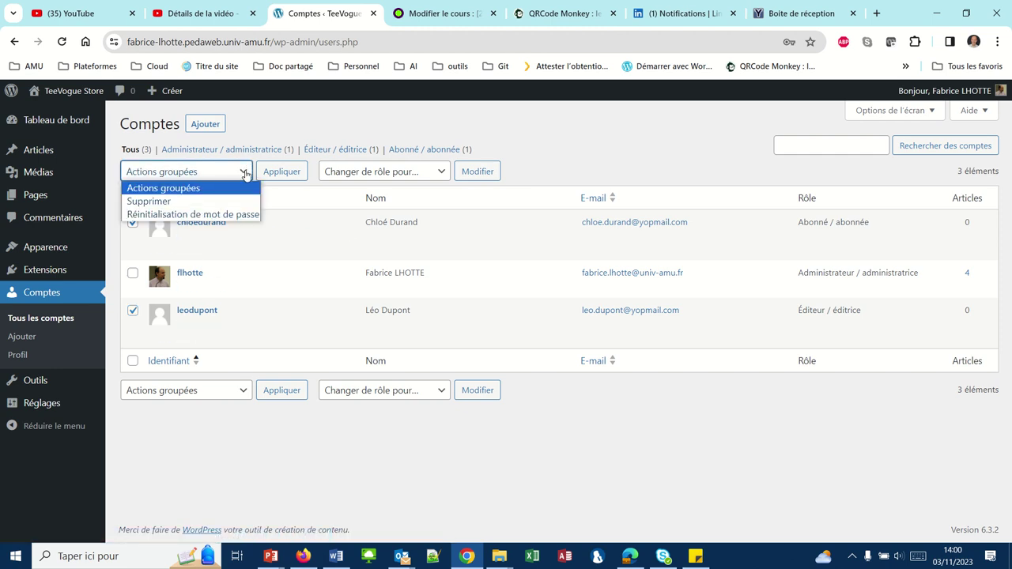
click(163, 203)
click(274, 173)
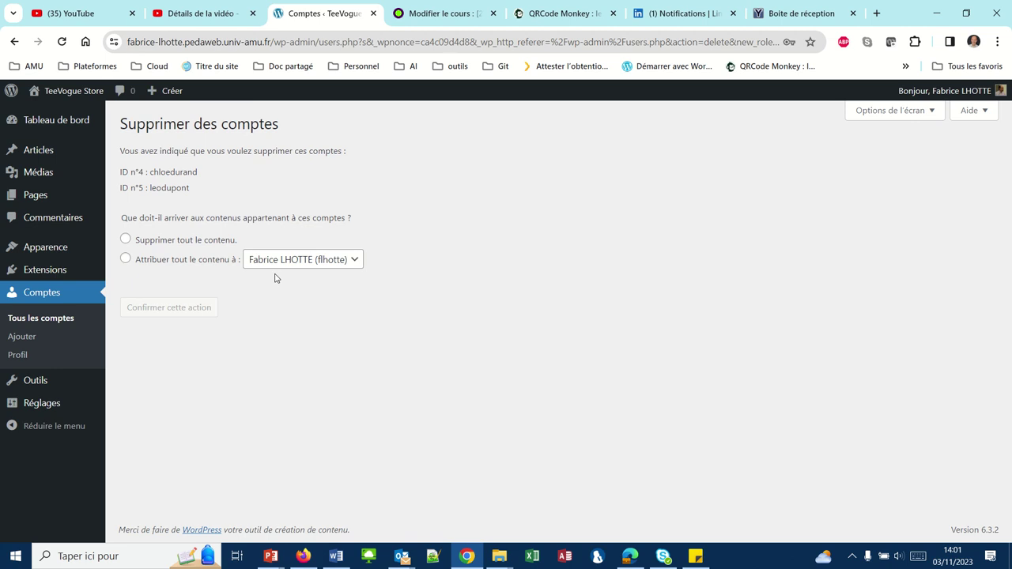
Attribute all their content to the administrator and confirm deleting both accounts
click(125, 262)
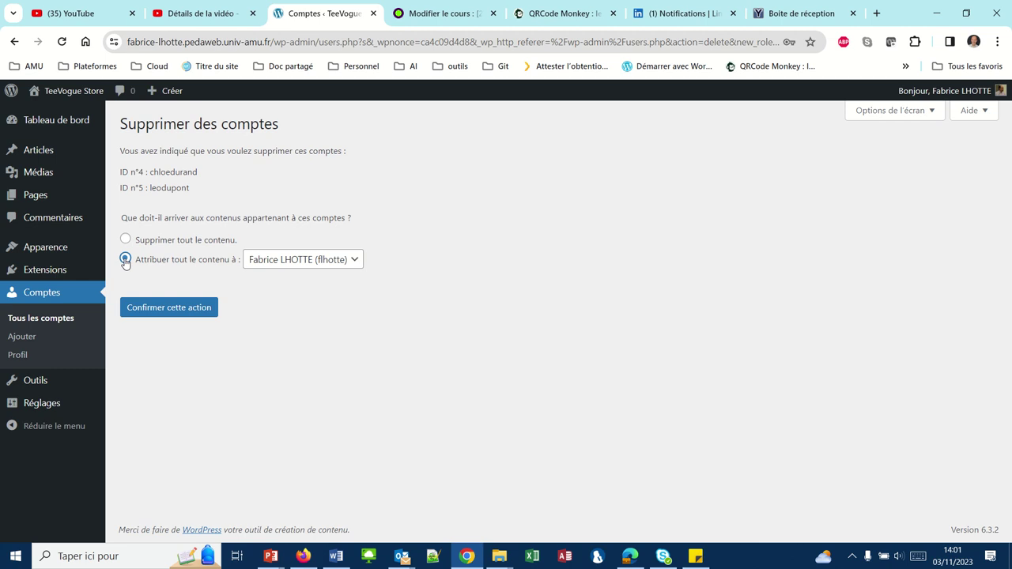
click(164, 310)
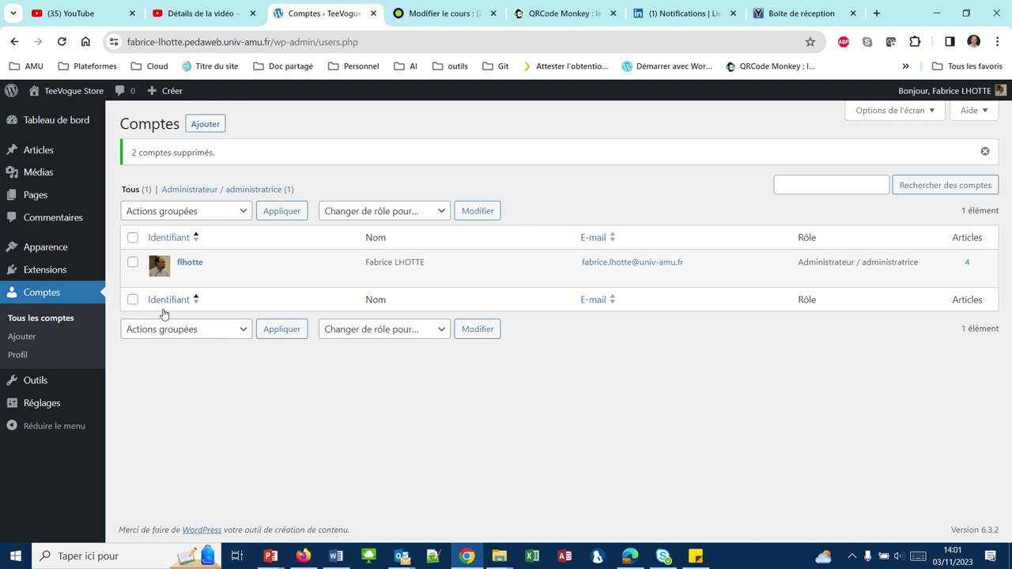